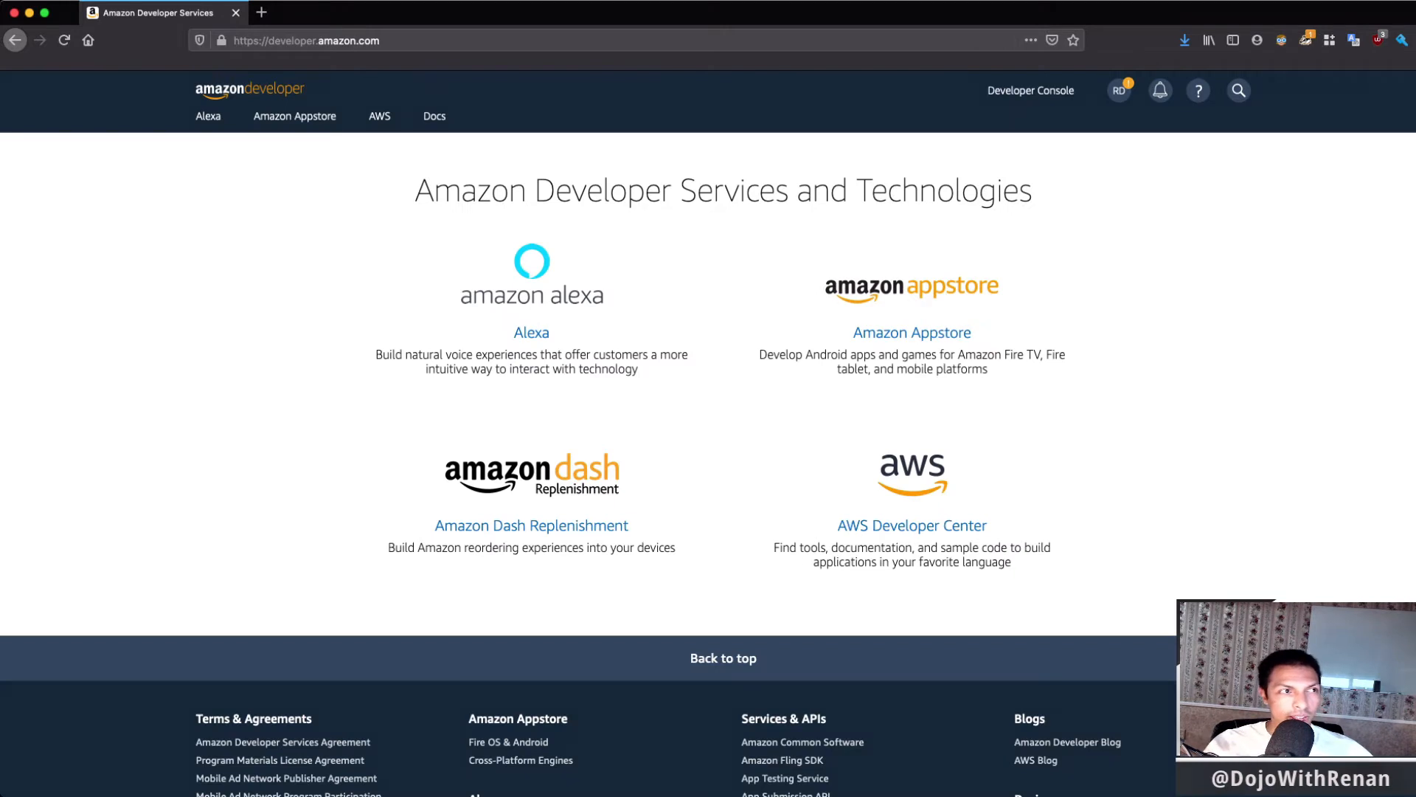
- Open the Alexa Skills Kit developer console from the Amazon Developer site's Alexa section
left_click(208, 116)
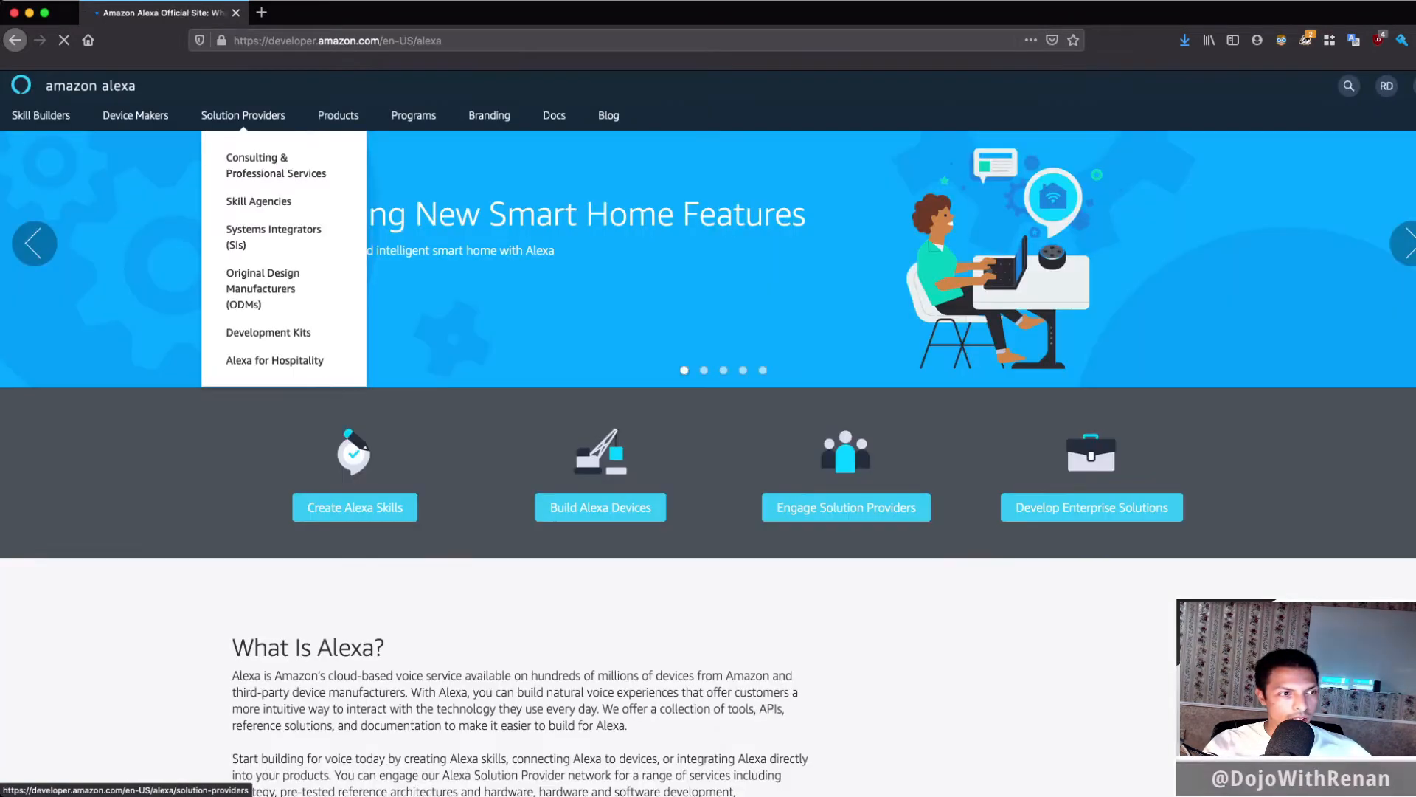
left_click(355, 506)
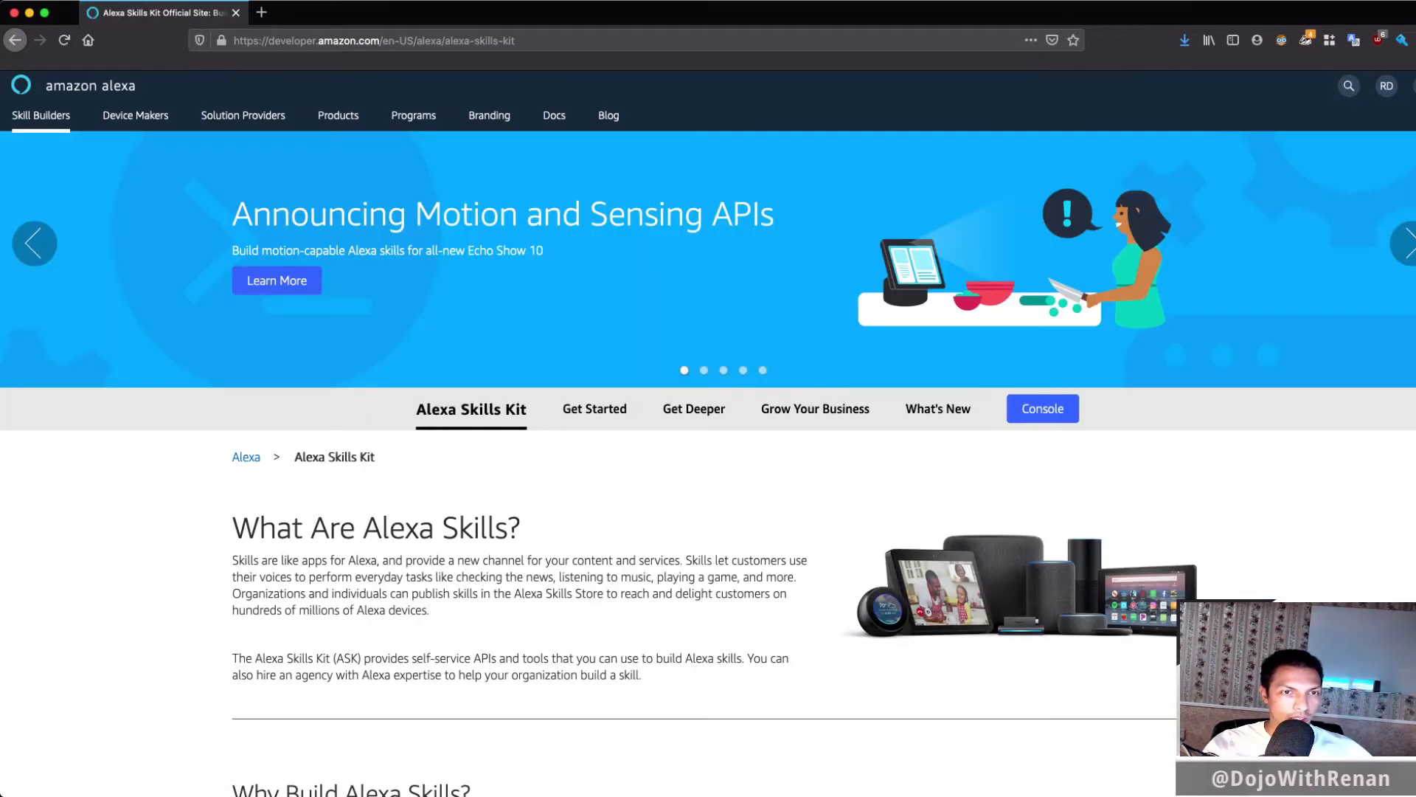
left_click(1042, 408)
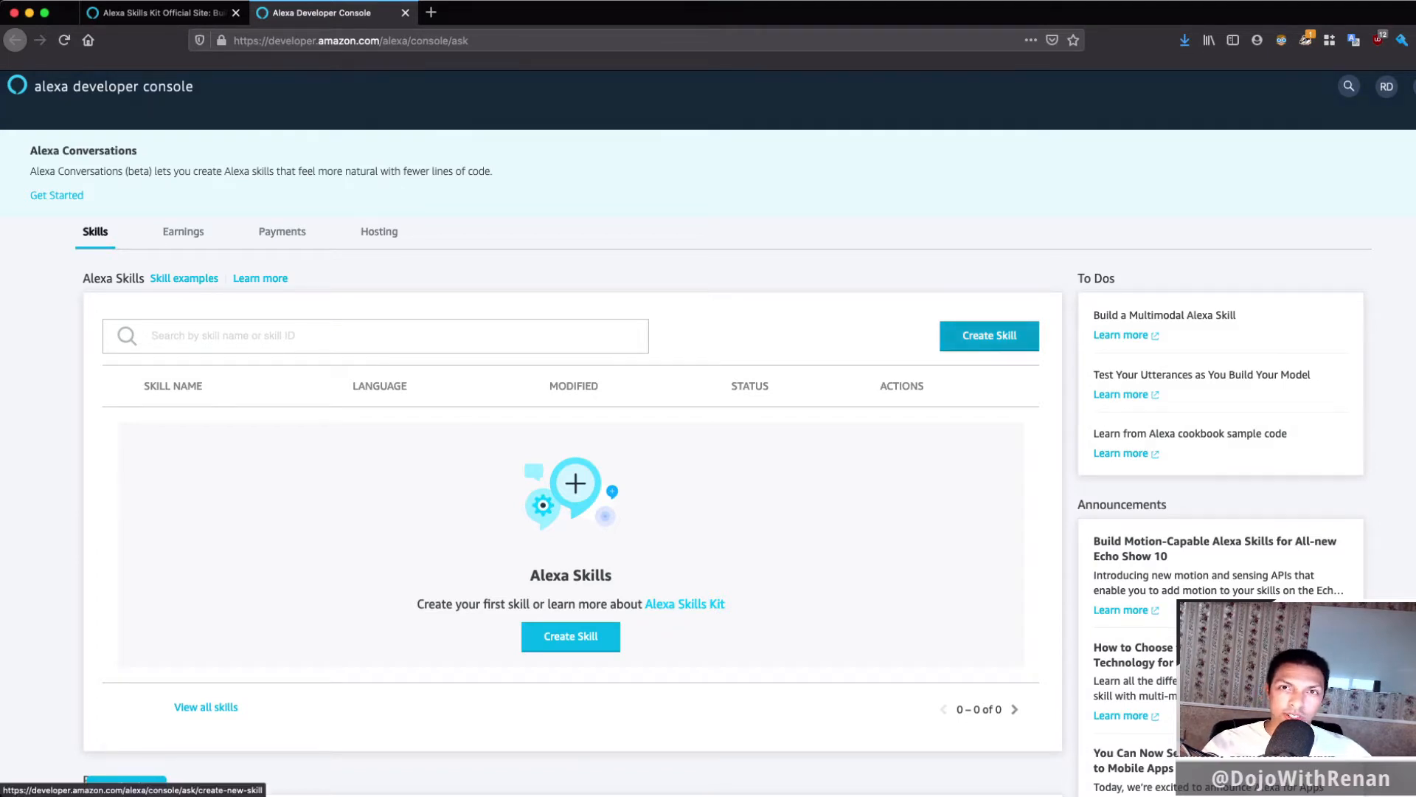
- Start a new Alexa skill and name it "Deployment Manager"
left_click(989, 336)
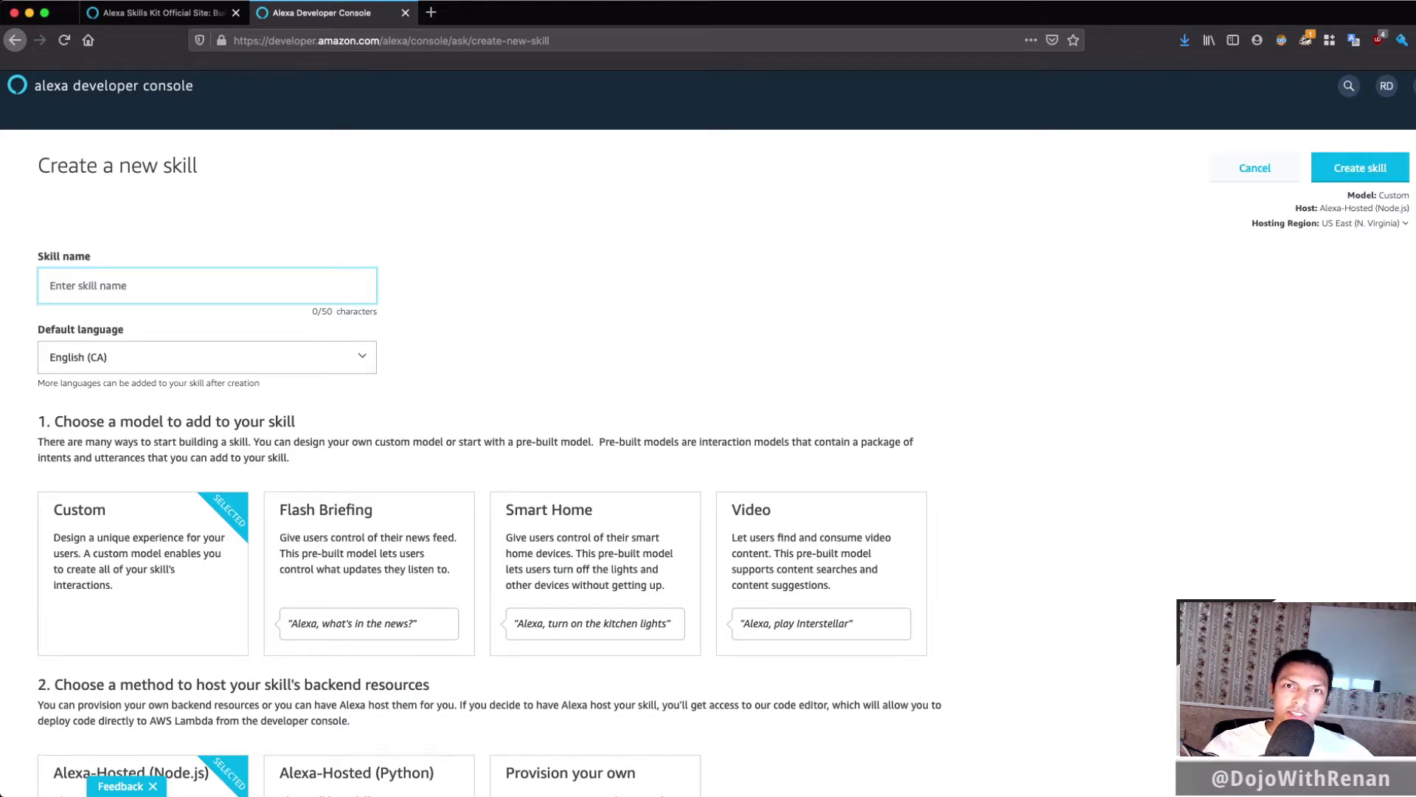
type("Depoly")
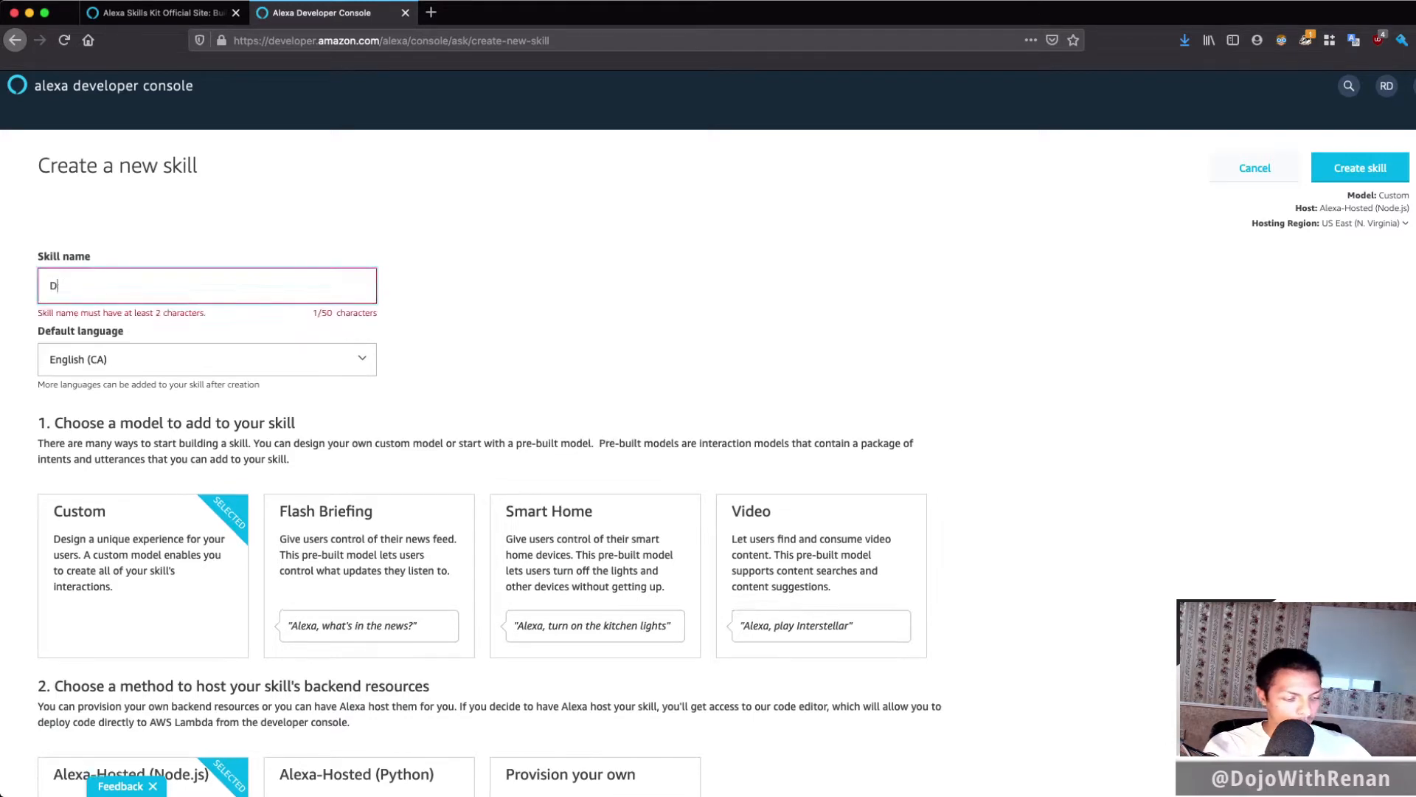
key("alt+BackSpace")
type("Deployment Manager")
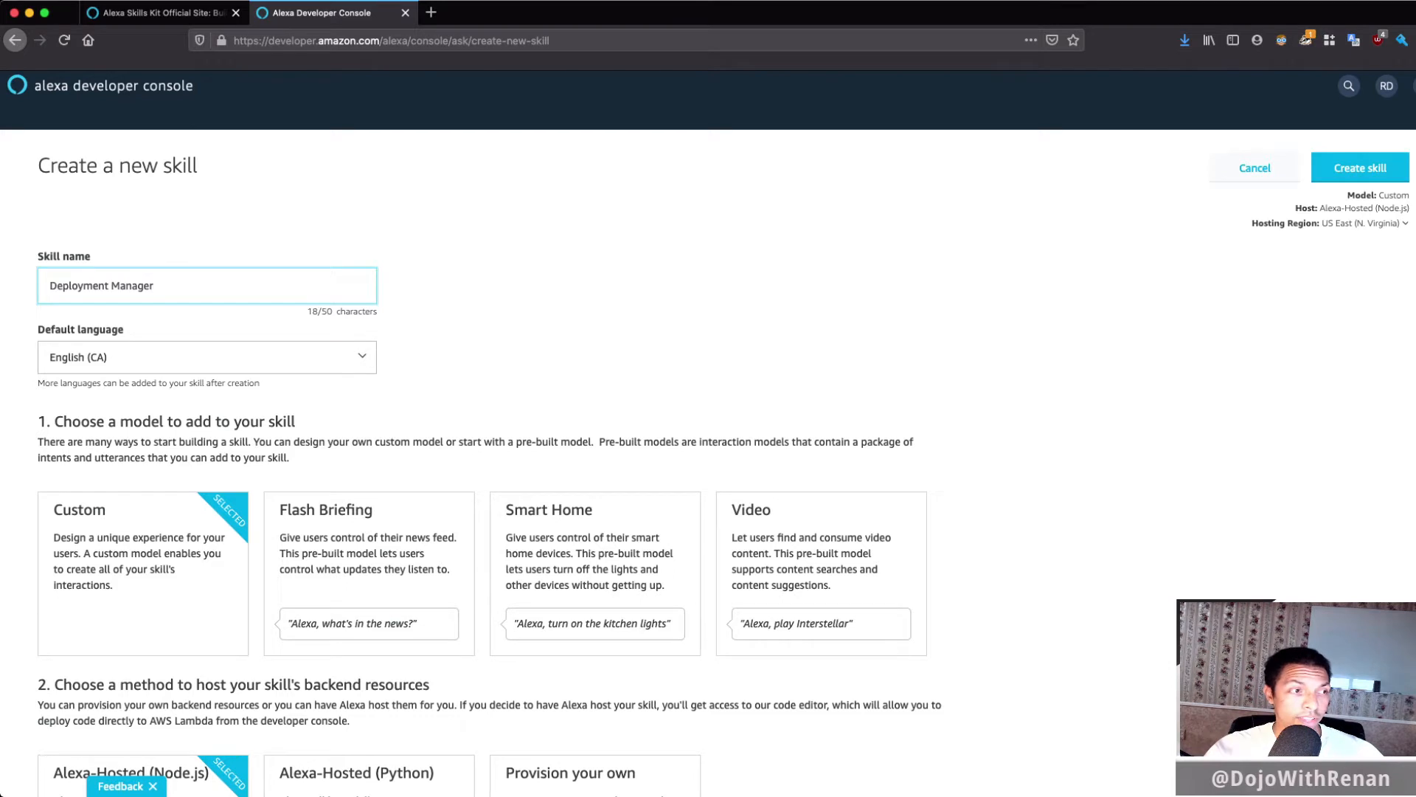
scroll(708, 435, "down", 2)
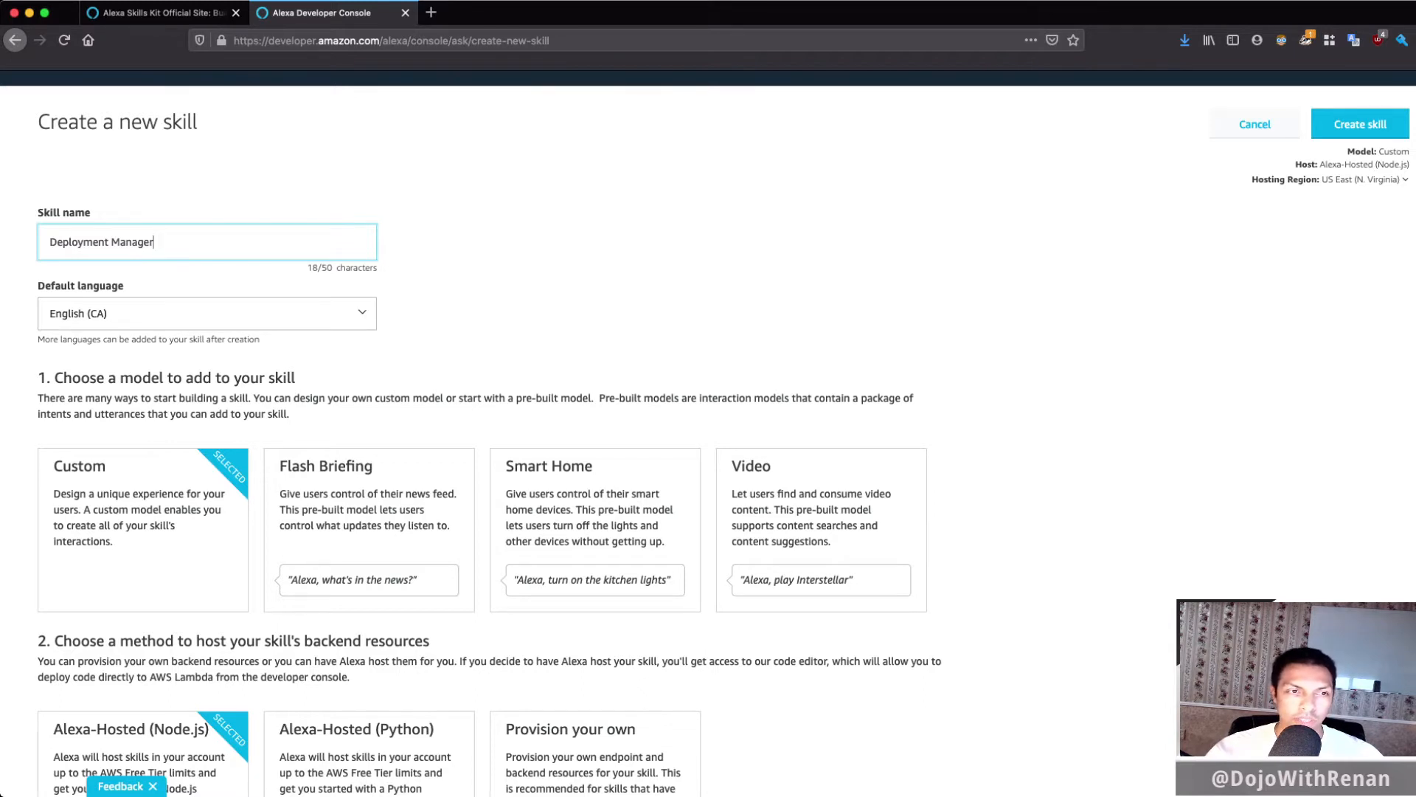
key("Tab")
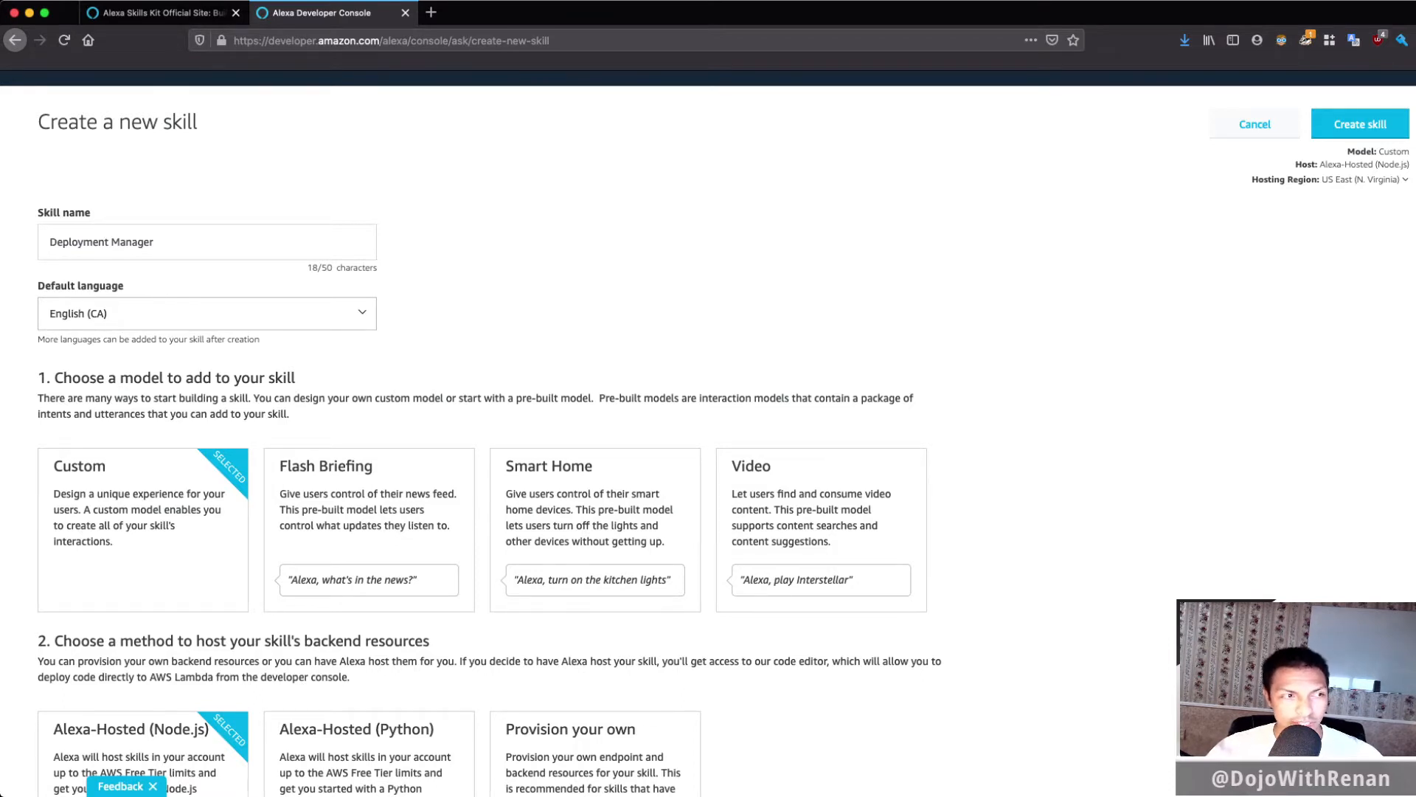
- Create the skill with the "Provision your own" hosting method and the Hello World Skill template
scroll(709, 436, "down", 3)
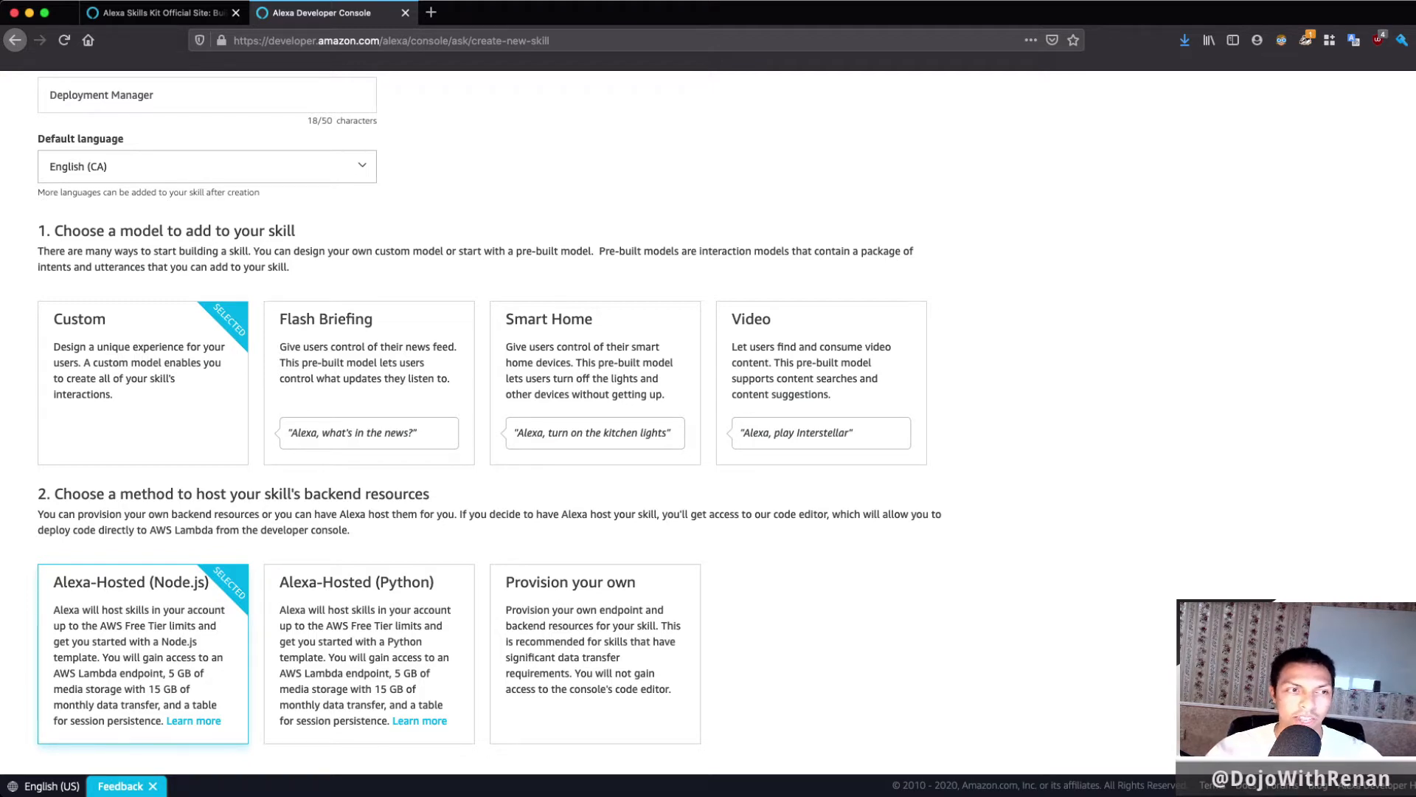
left_click(596, 653)
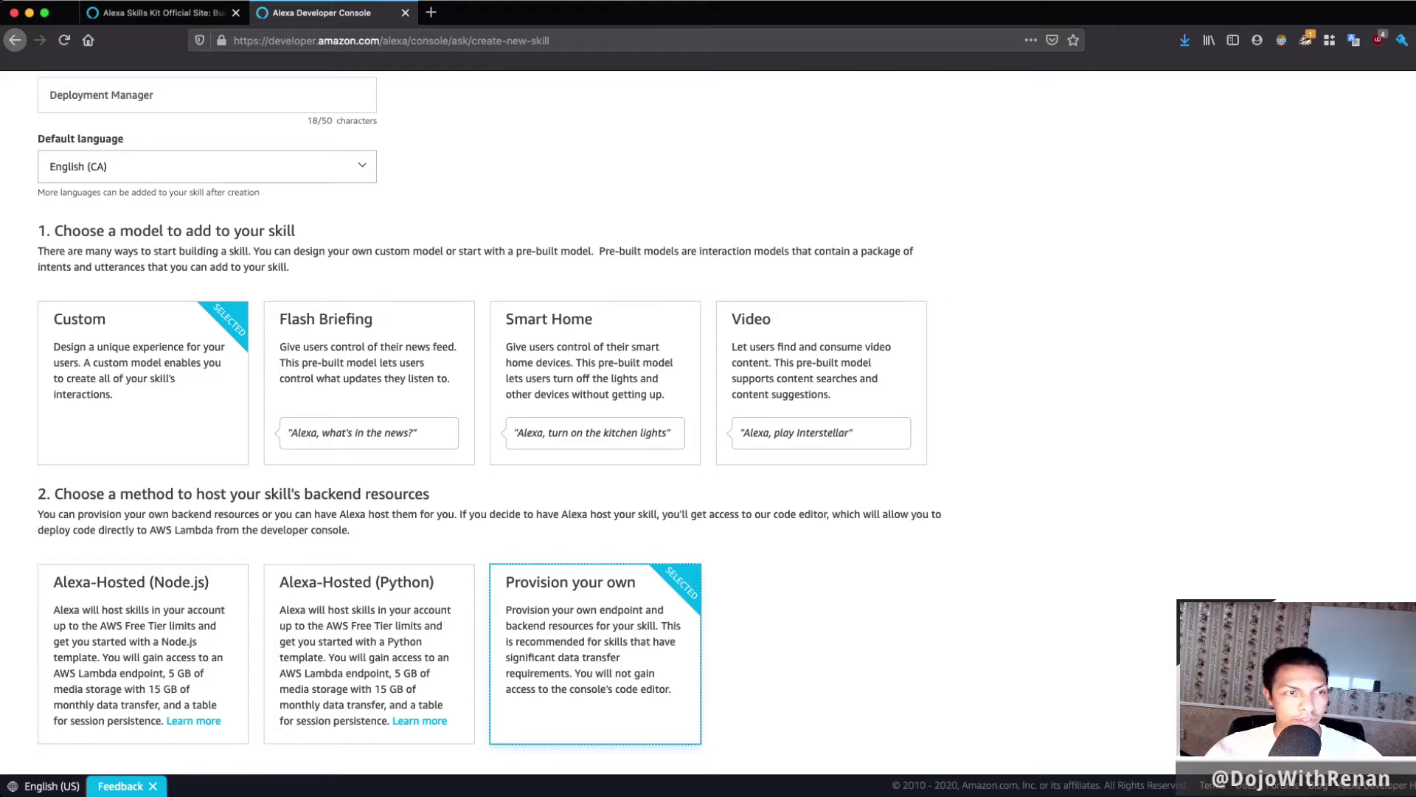
scroll(596, 517, "up", 4)
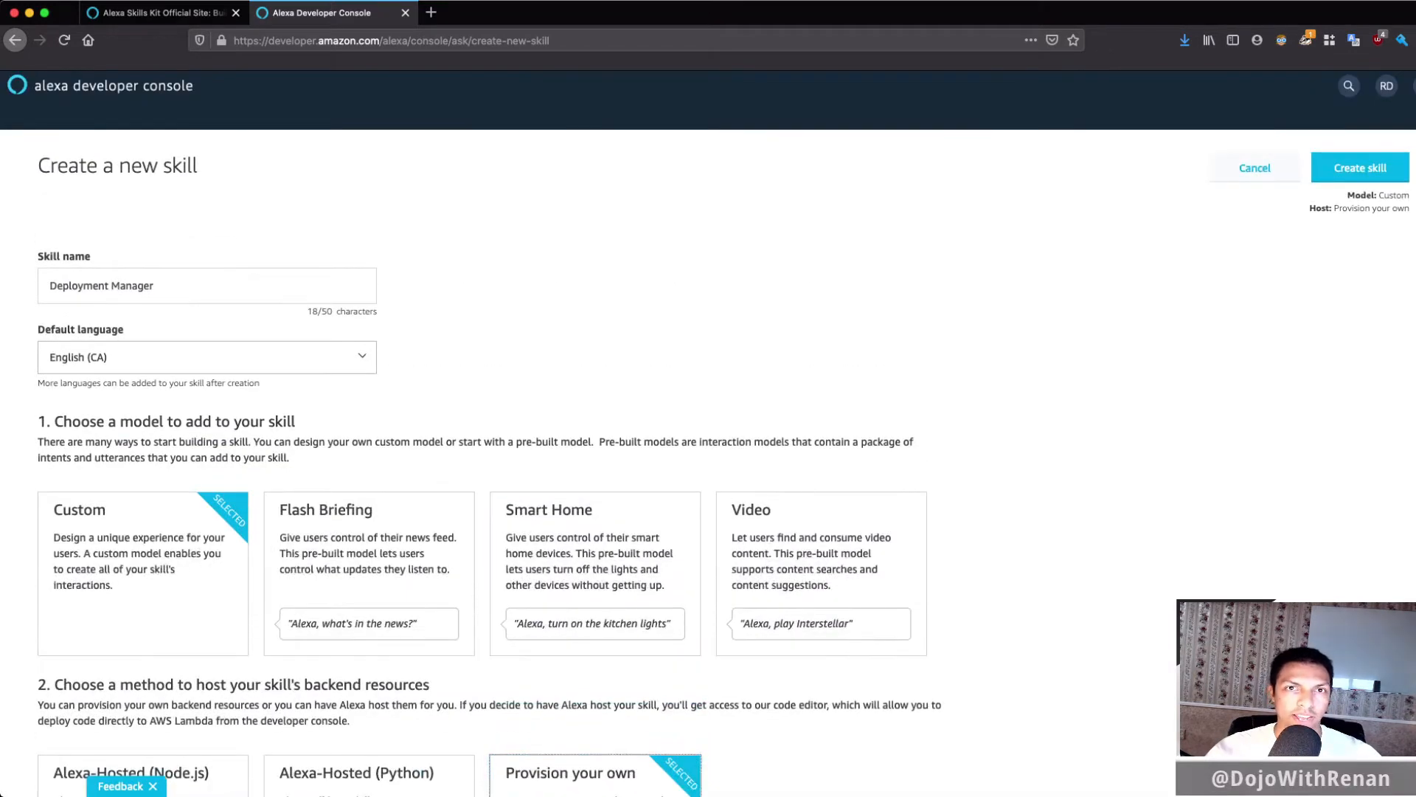
left_click(1361, 167)
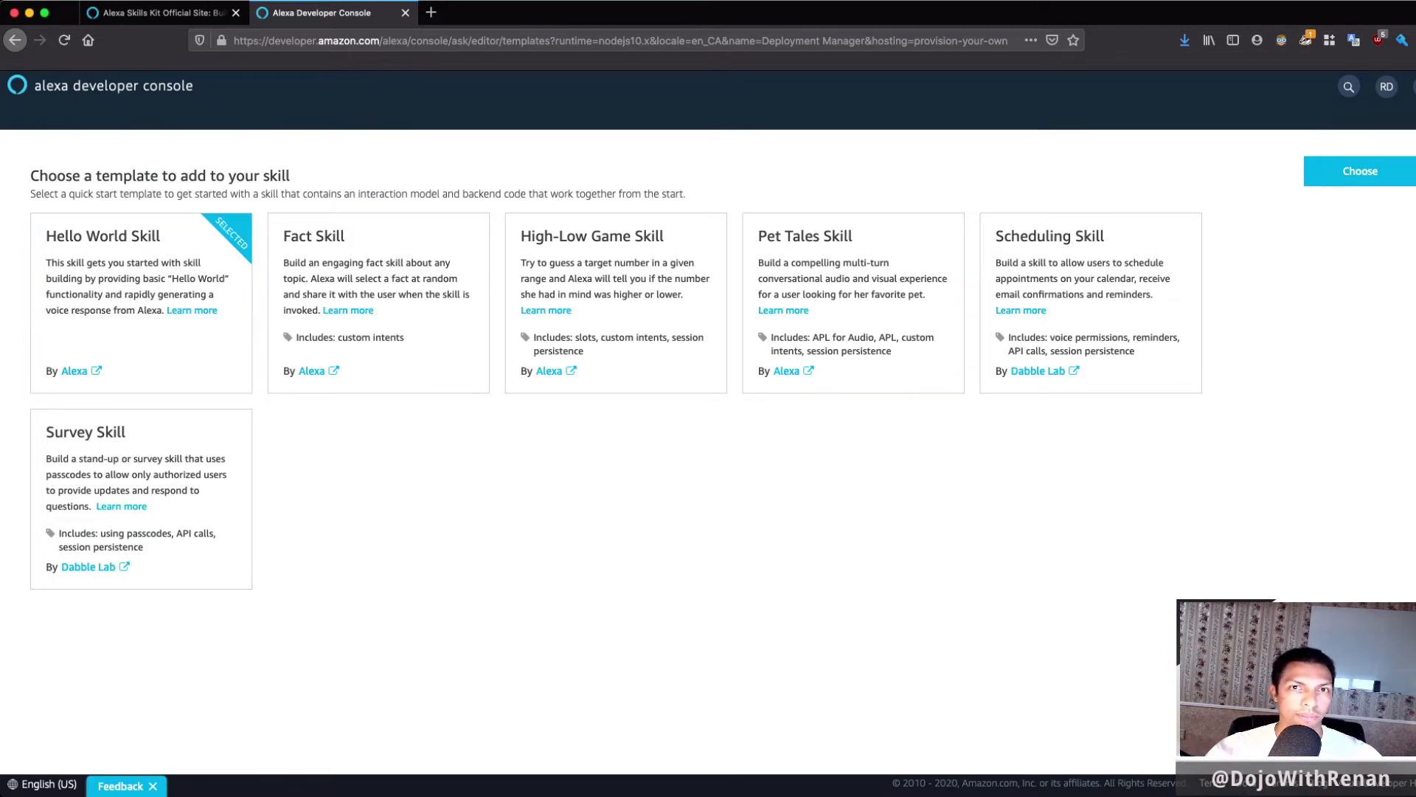
left_click(1361, 171)
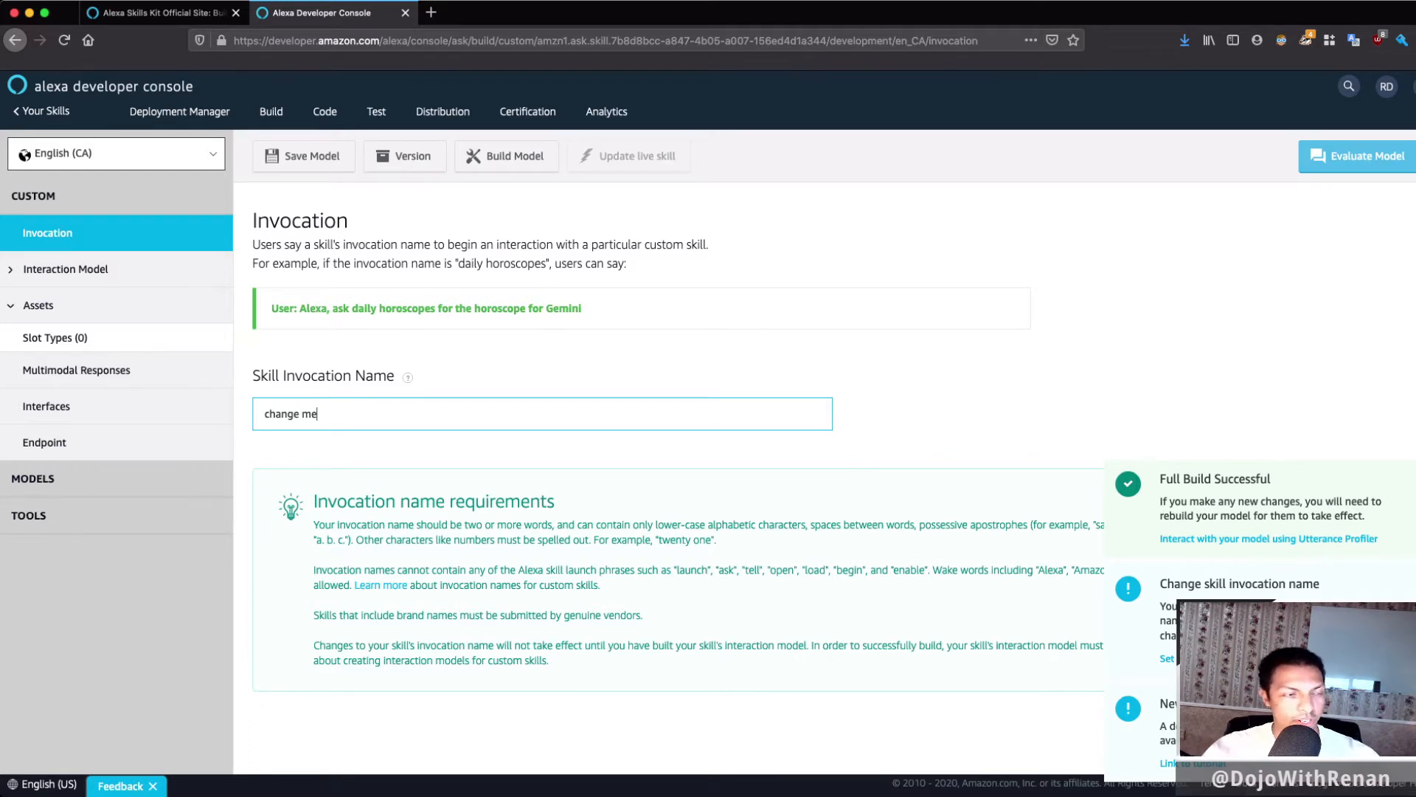
- Set the skill invocation name to "deployment manager"
key("super+a")
key("BackSpace")
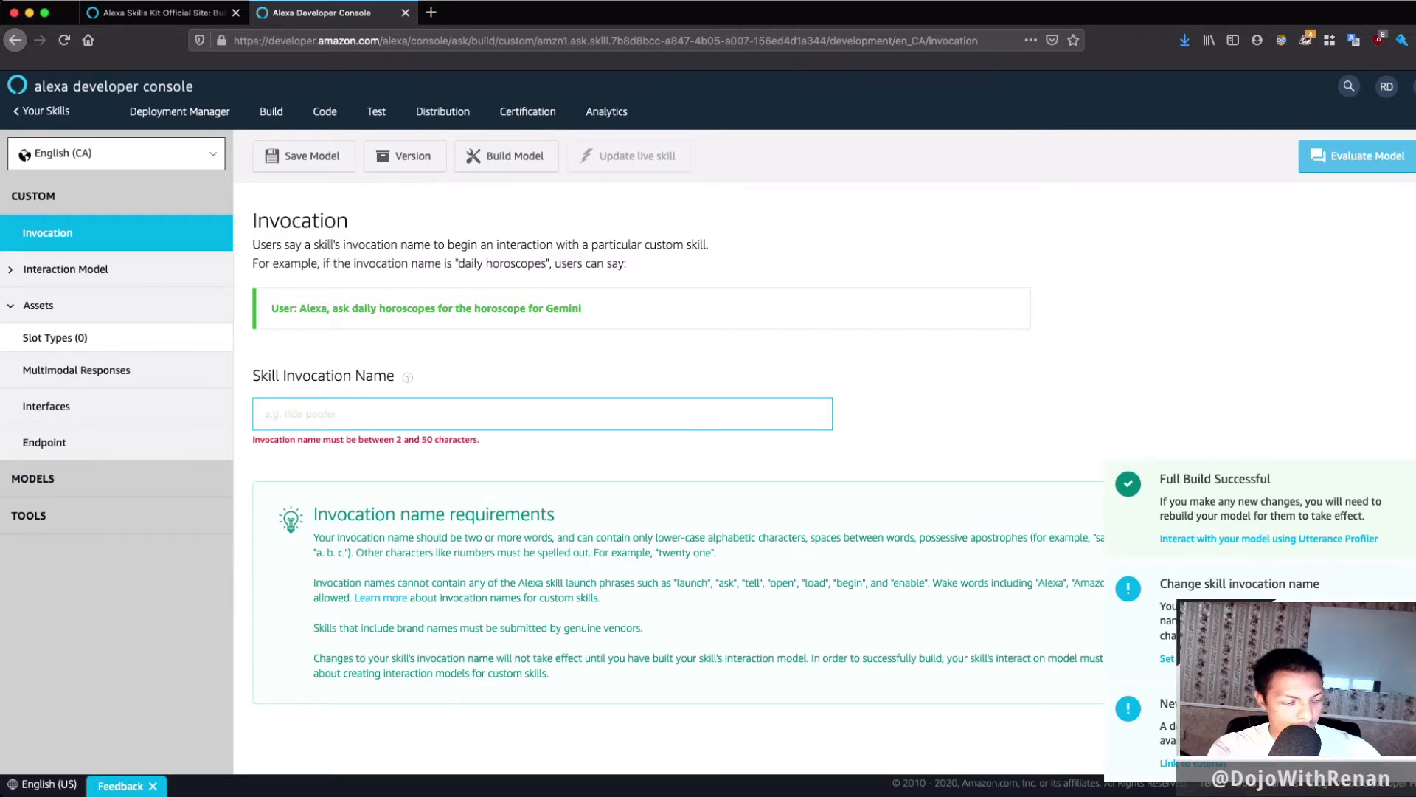
type("deploy")
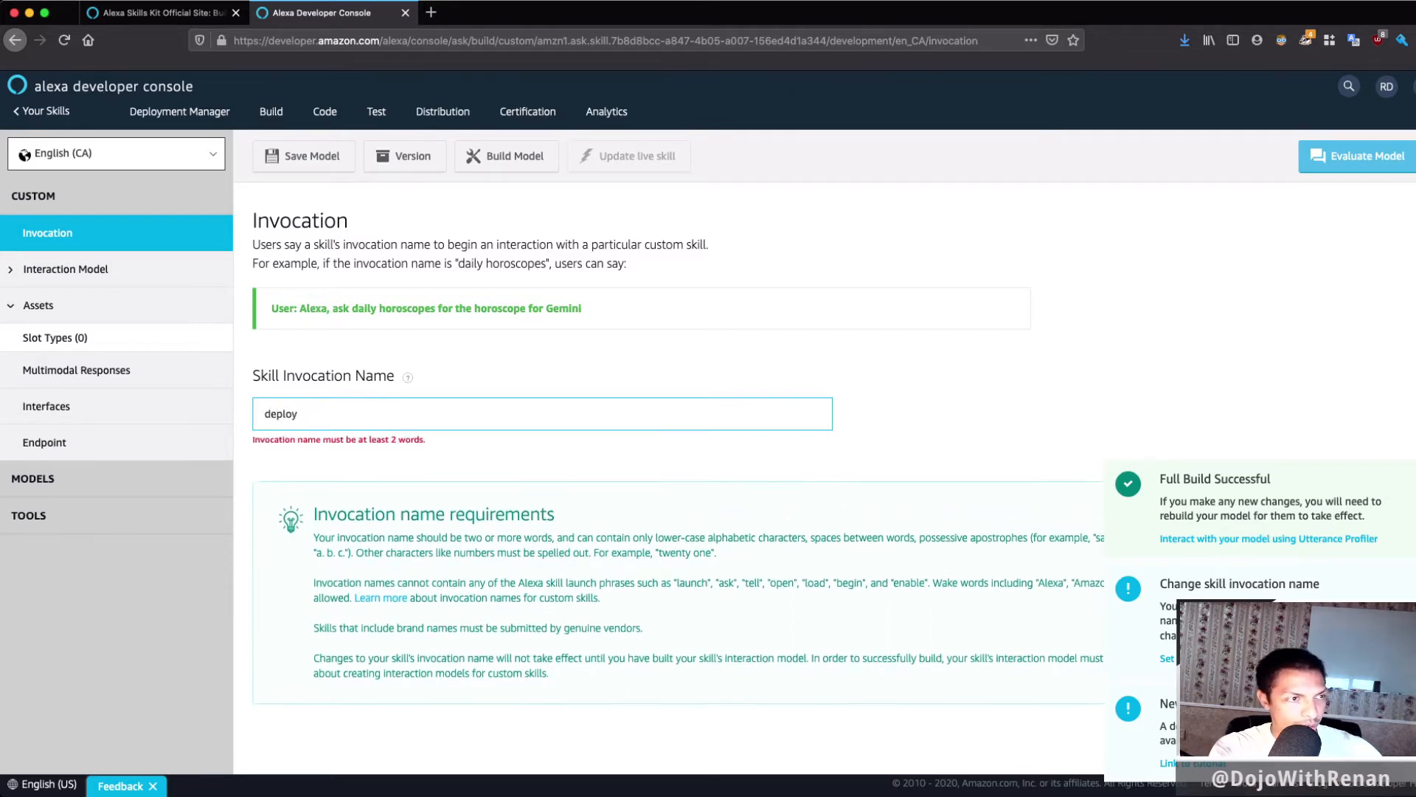
type("ment manager")
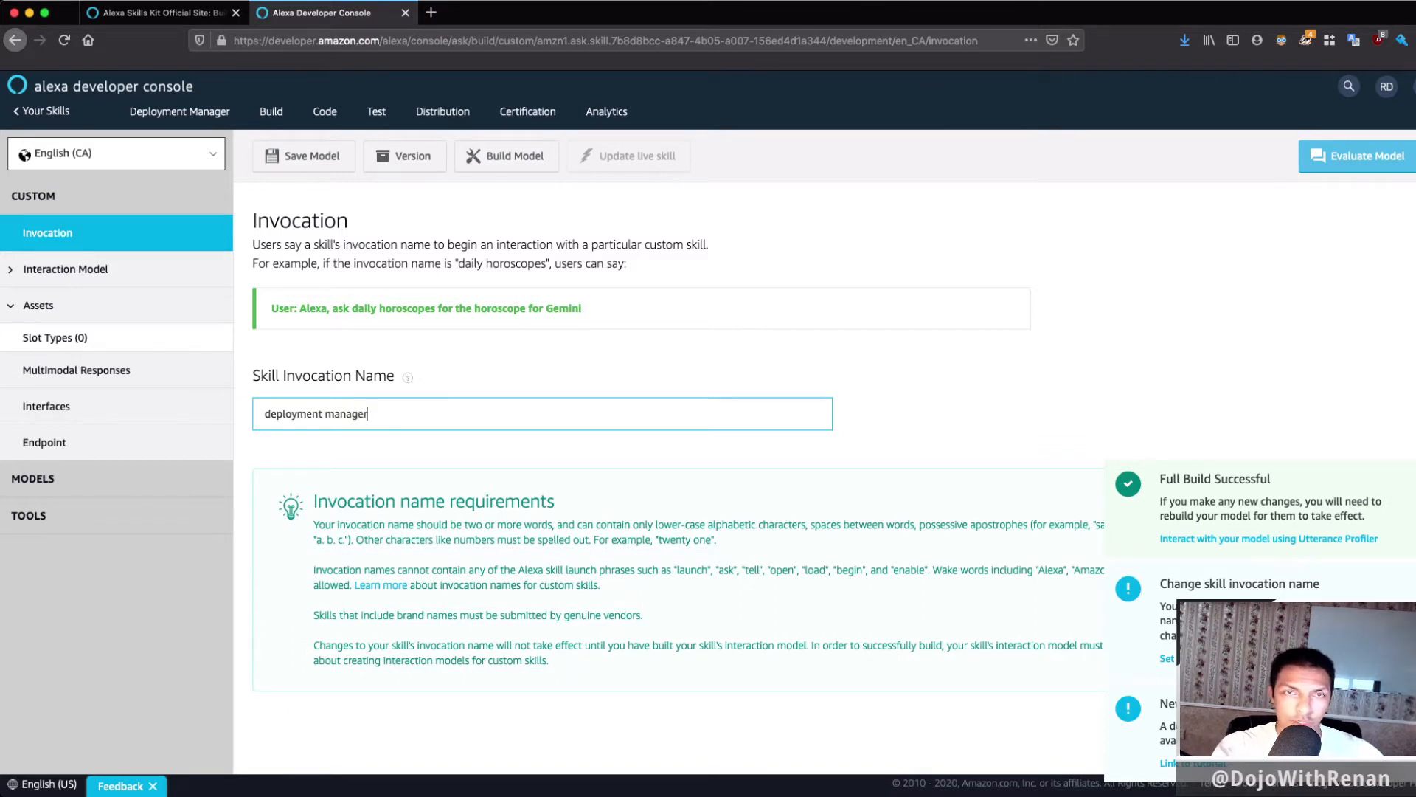
key("alt+Left")
key("Delete")
type("M")
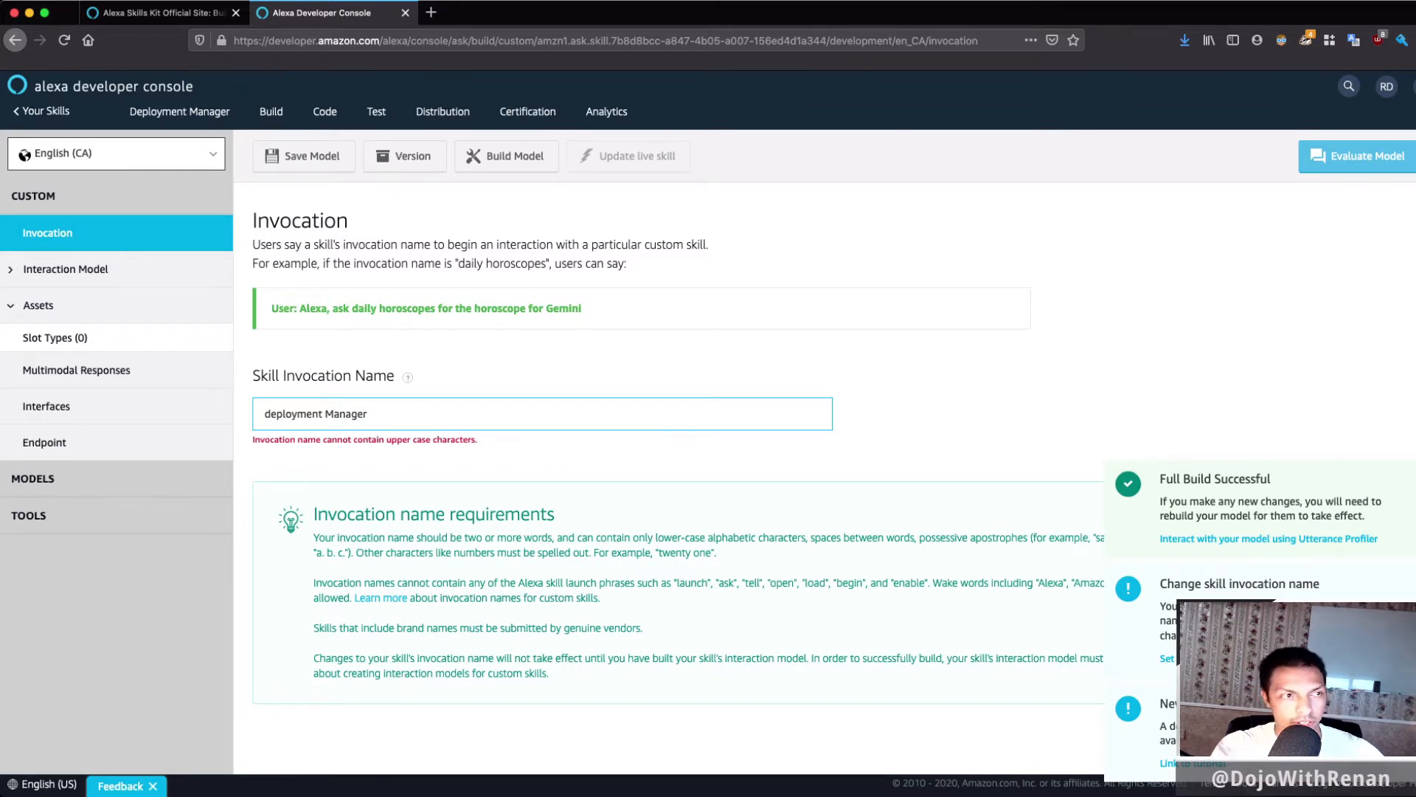
key("BackSpace")
type("m")
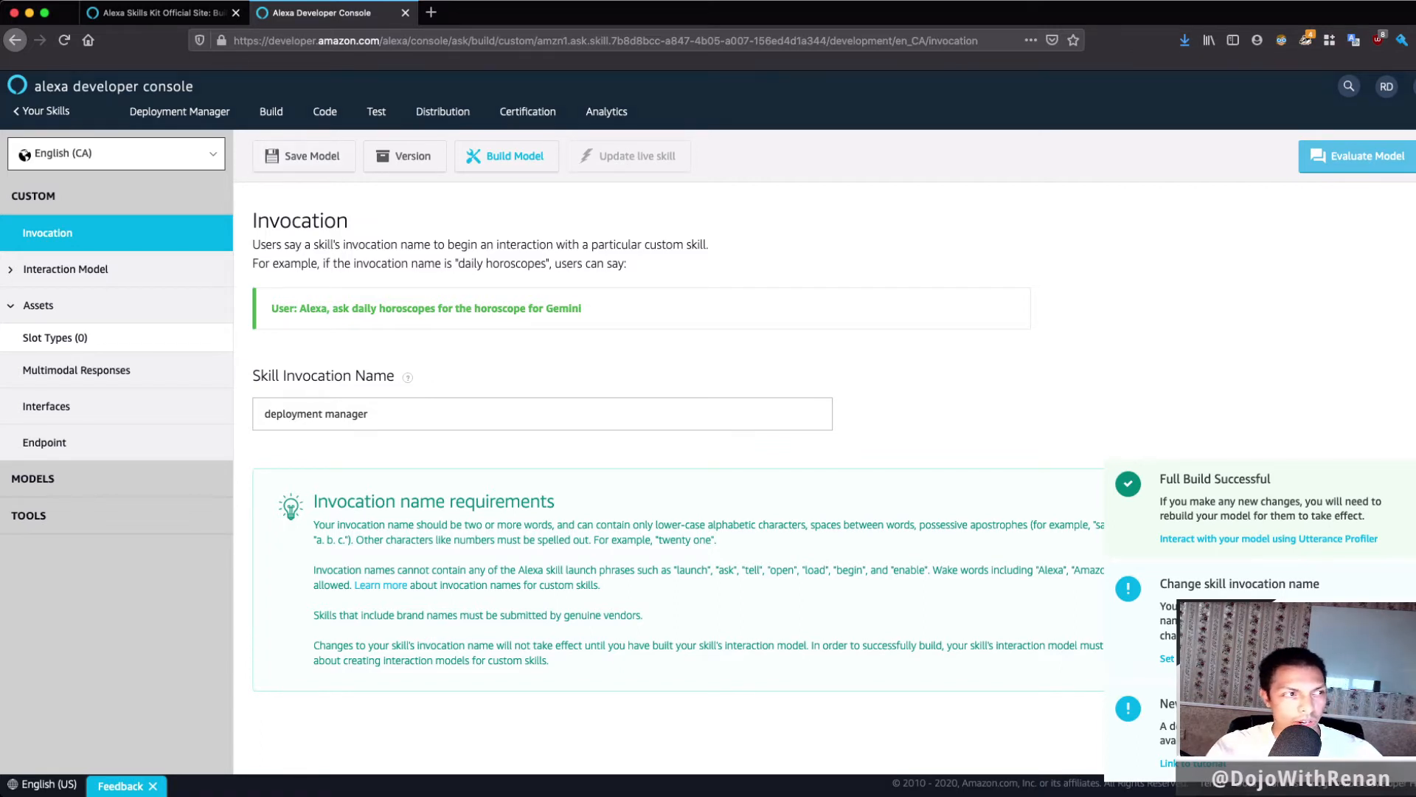
- Delete HelloWorldIntent from the interaction model's intents
left_click(65, 269)
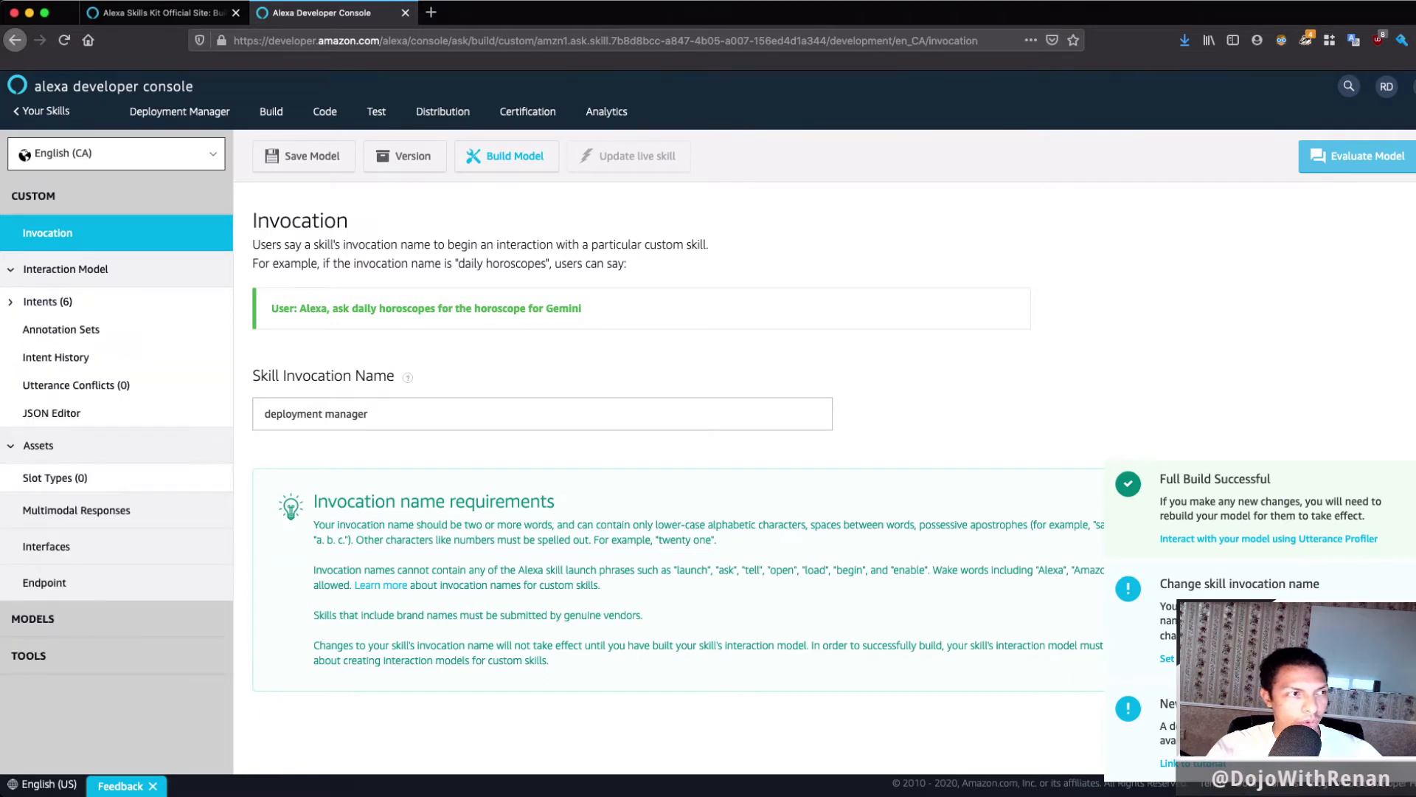
left_click(47, 302)
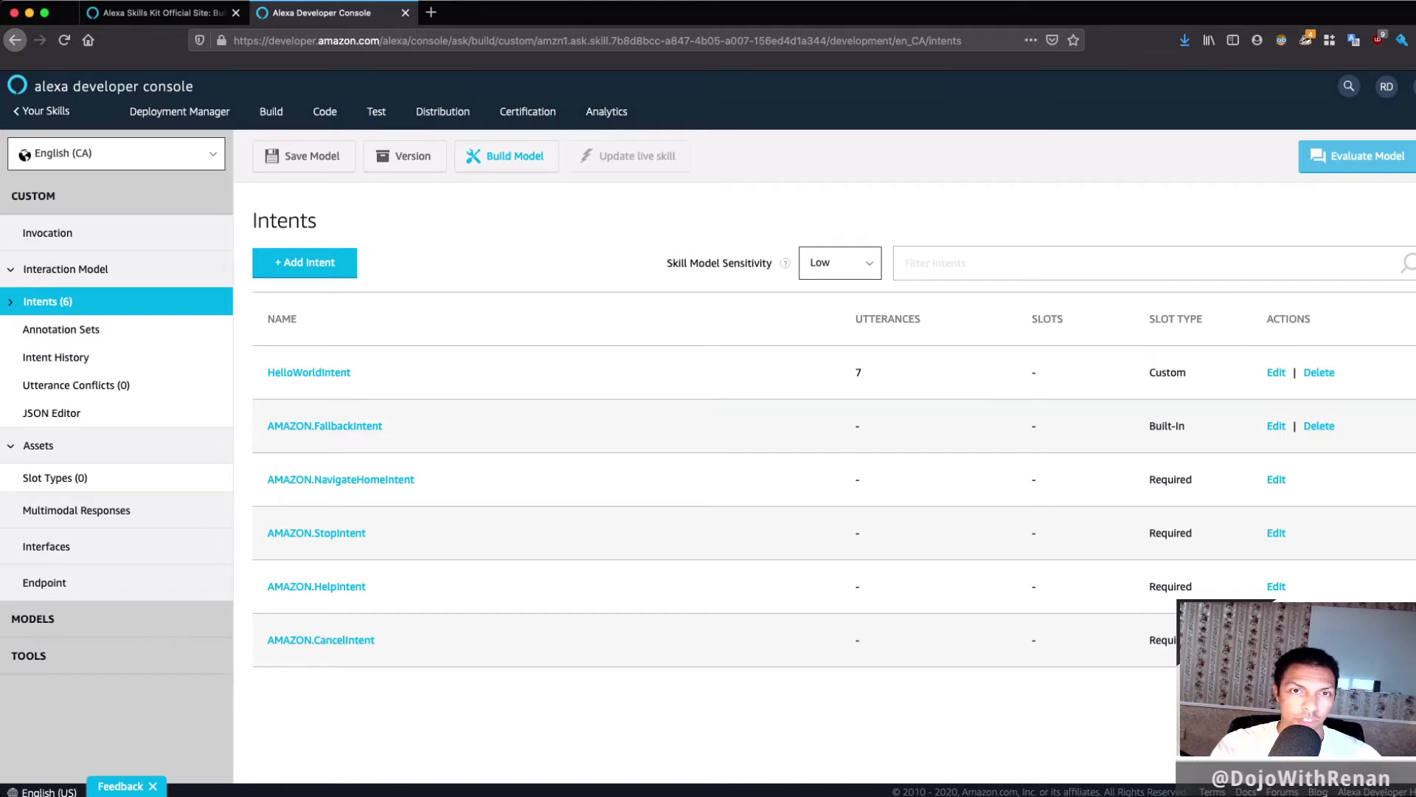
left_click(1319, 372)
left_click(431, 471)
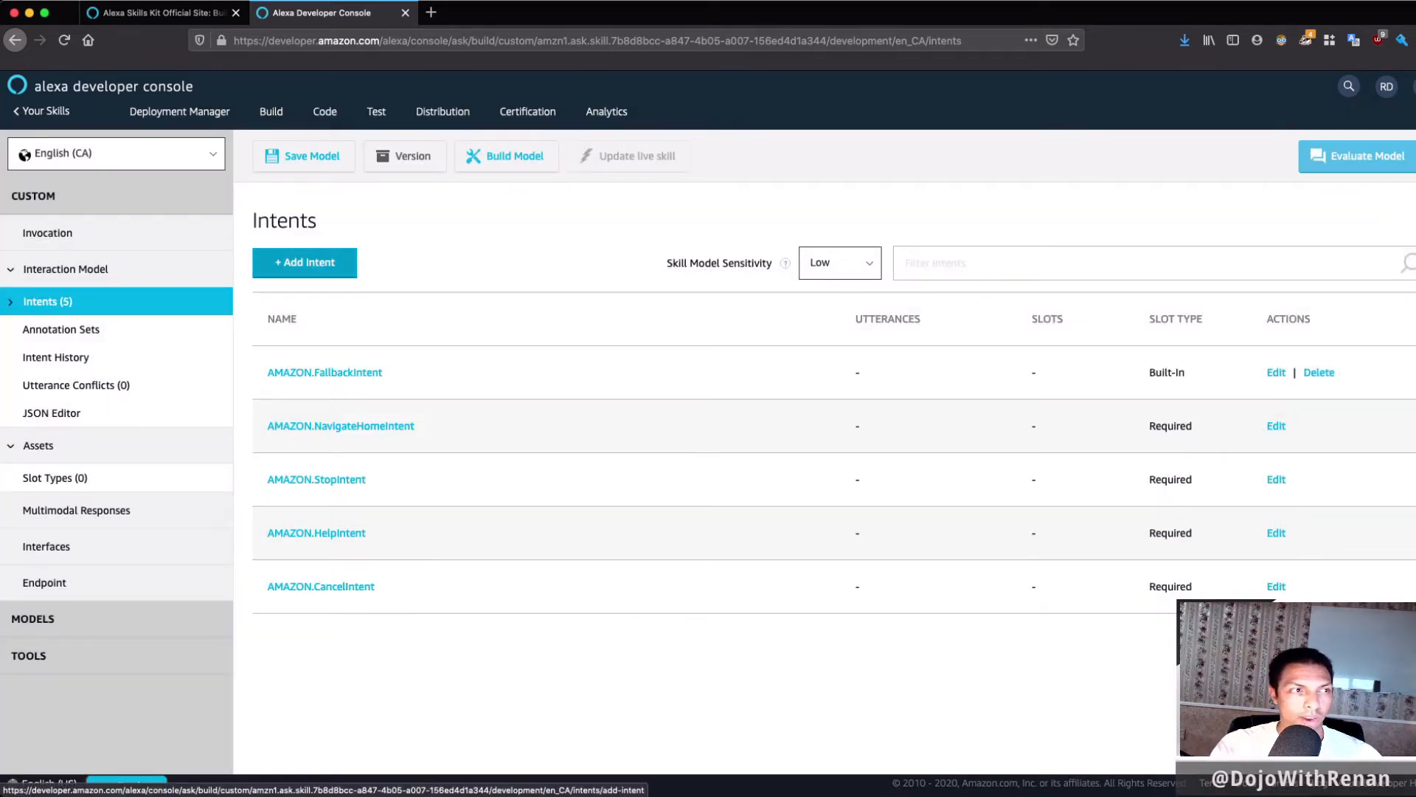
- Create a custom intent named "DeployIntent"
left_click(305, 263)
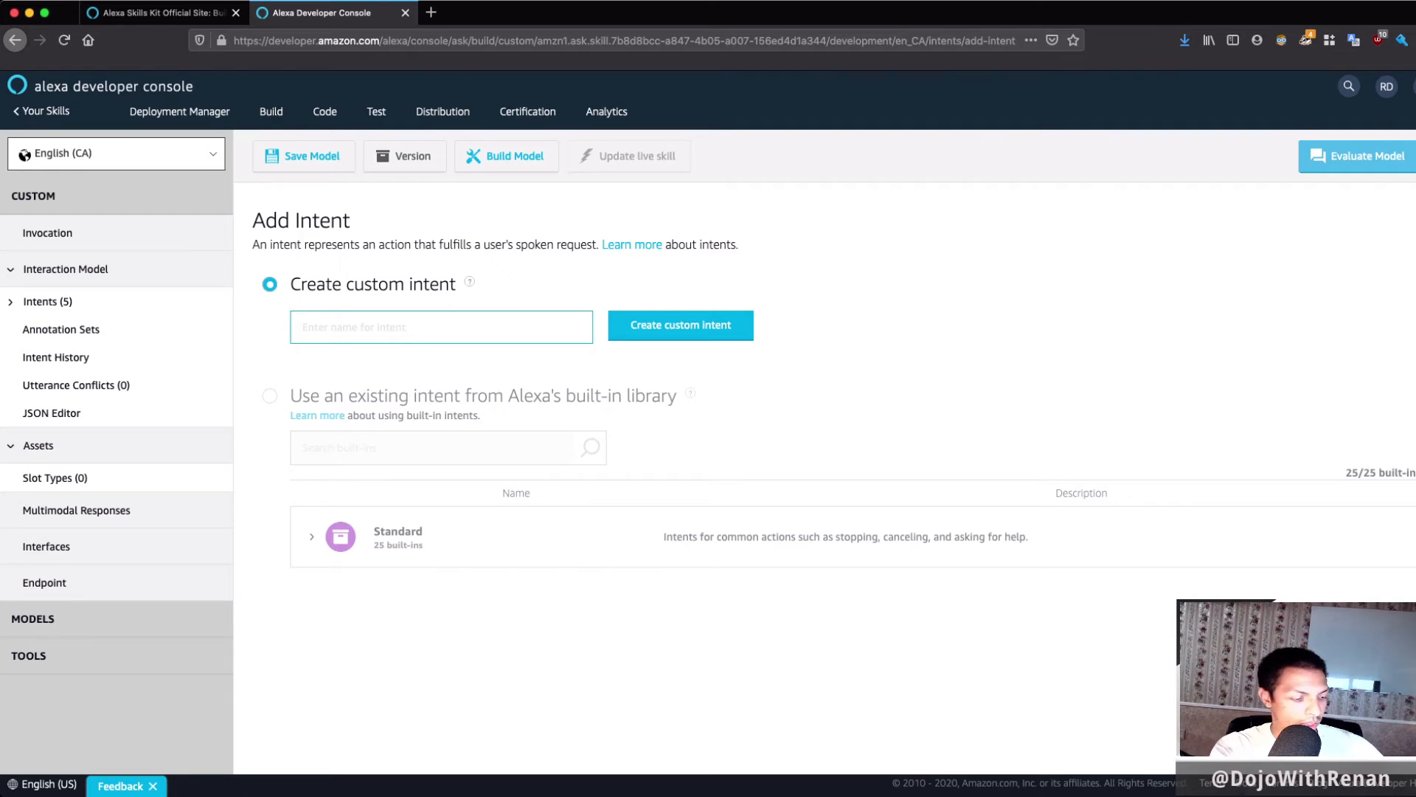
type("DeployIntent")
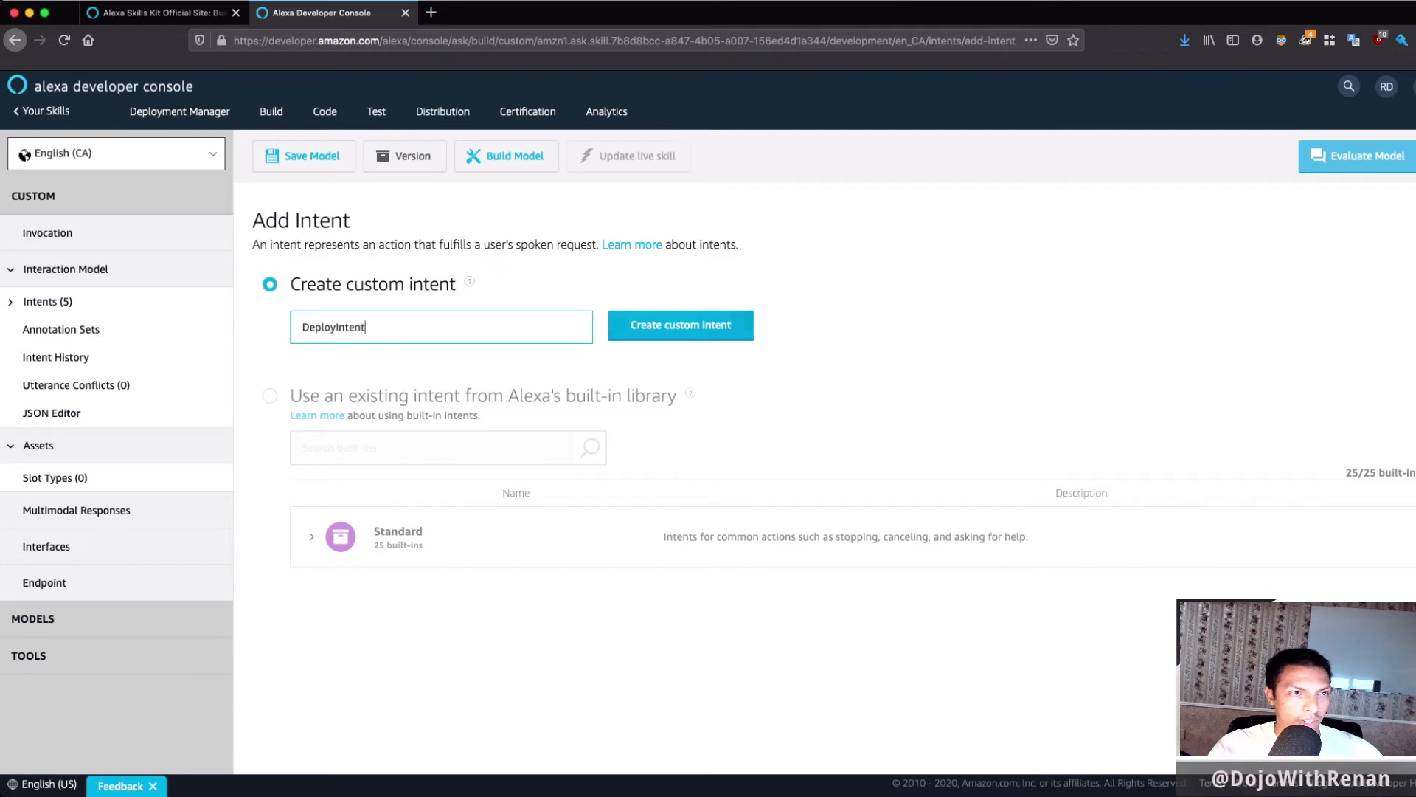
left_click(681, 325)
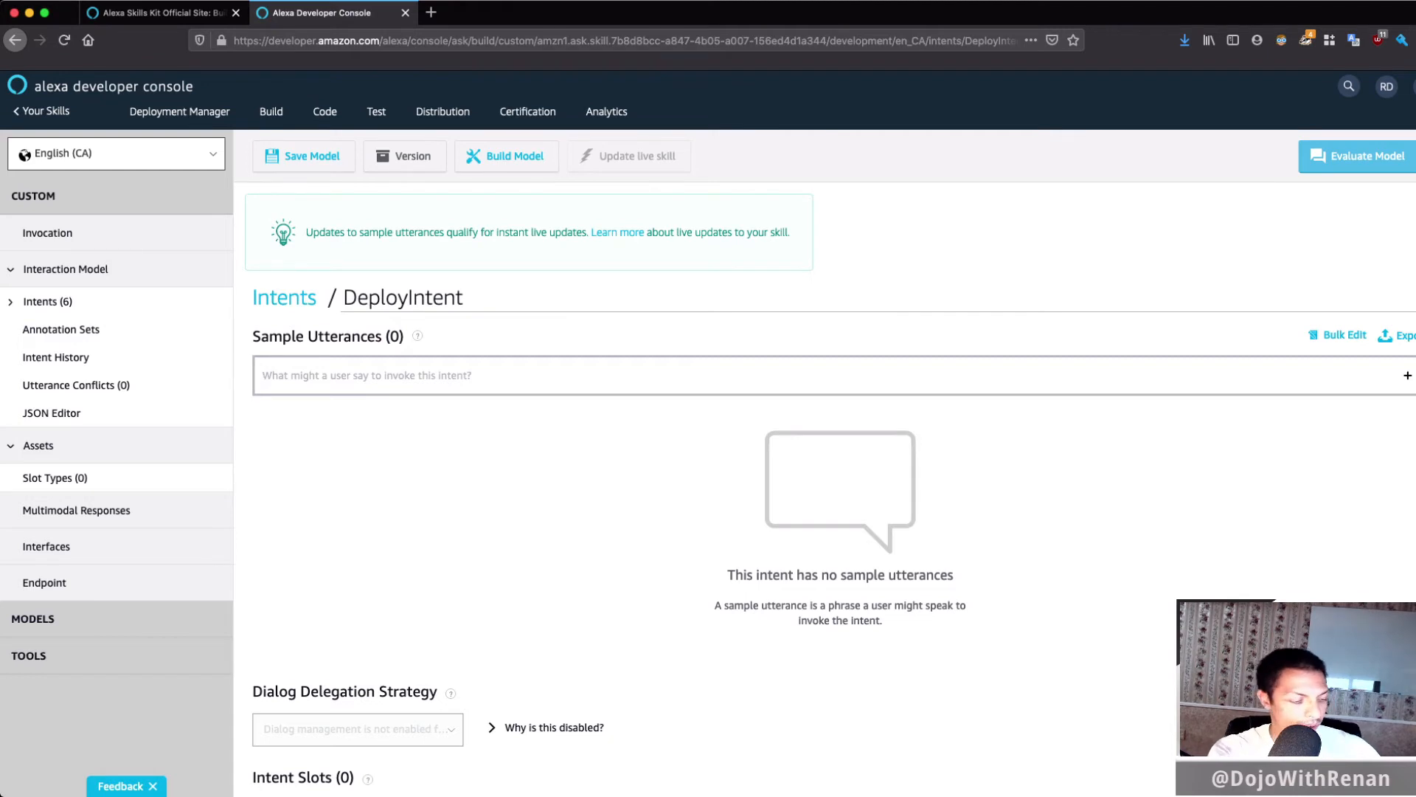
- Add the sample utterances "deploy website to production" and "deploy website to staging" to DeployIntent
type("deploy")
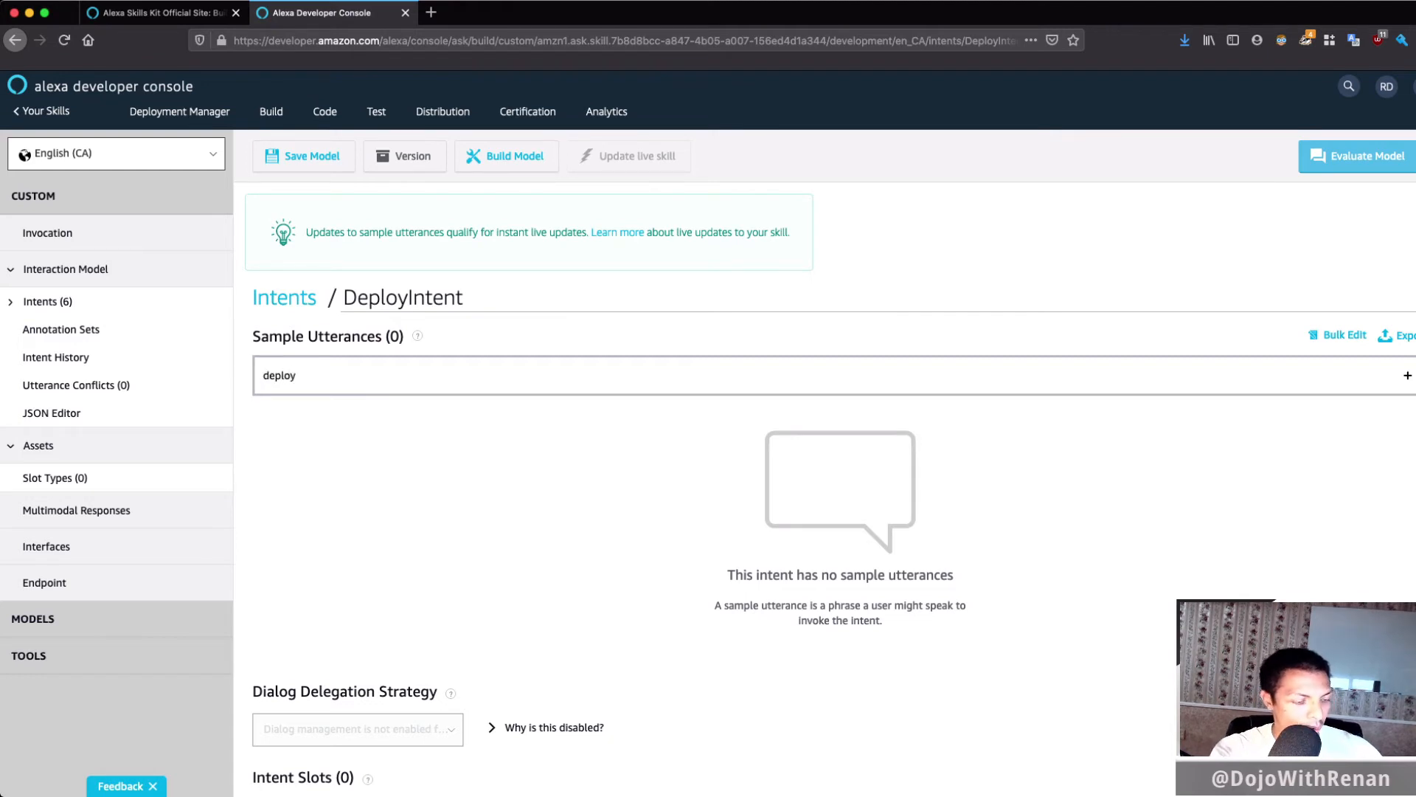
type(" website to")
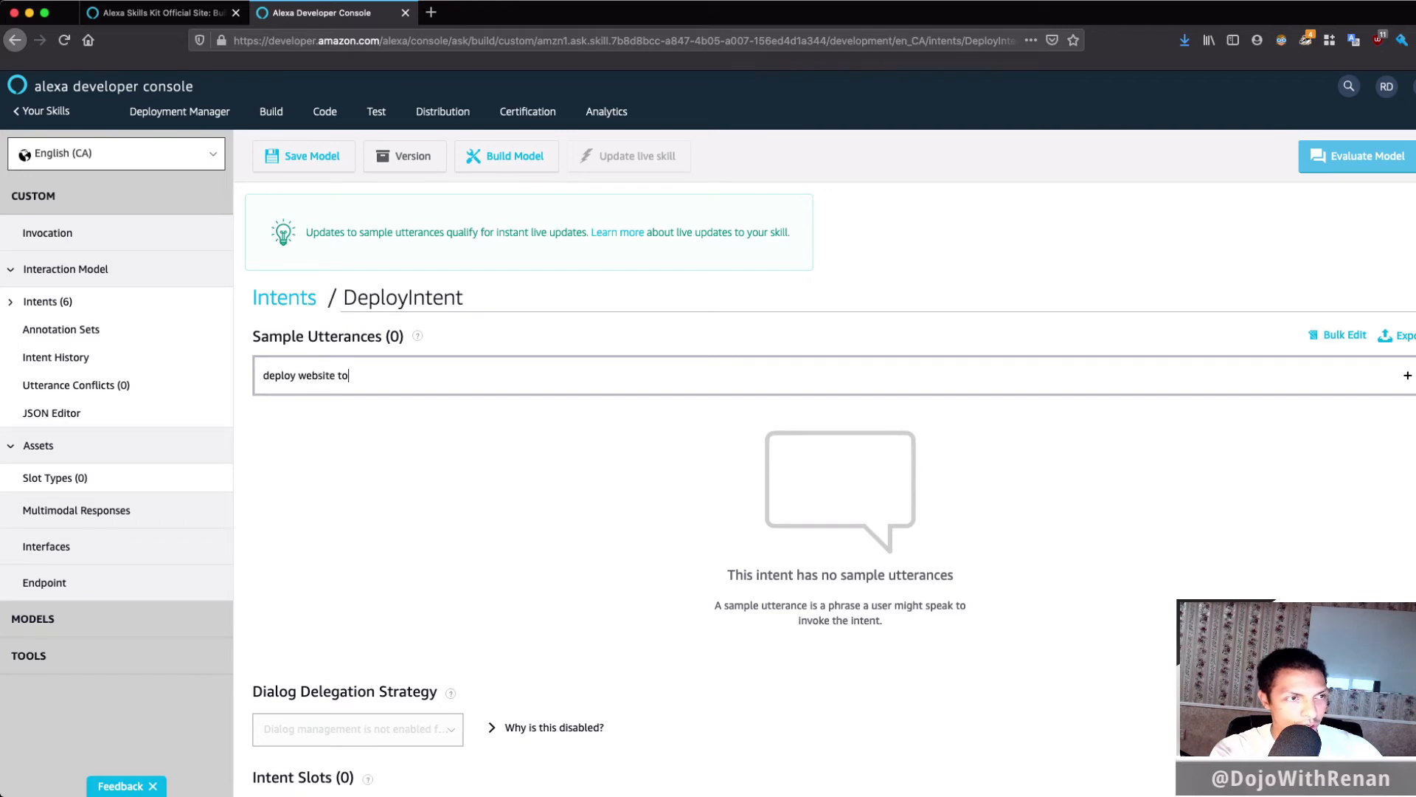
type(" production")
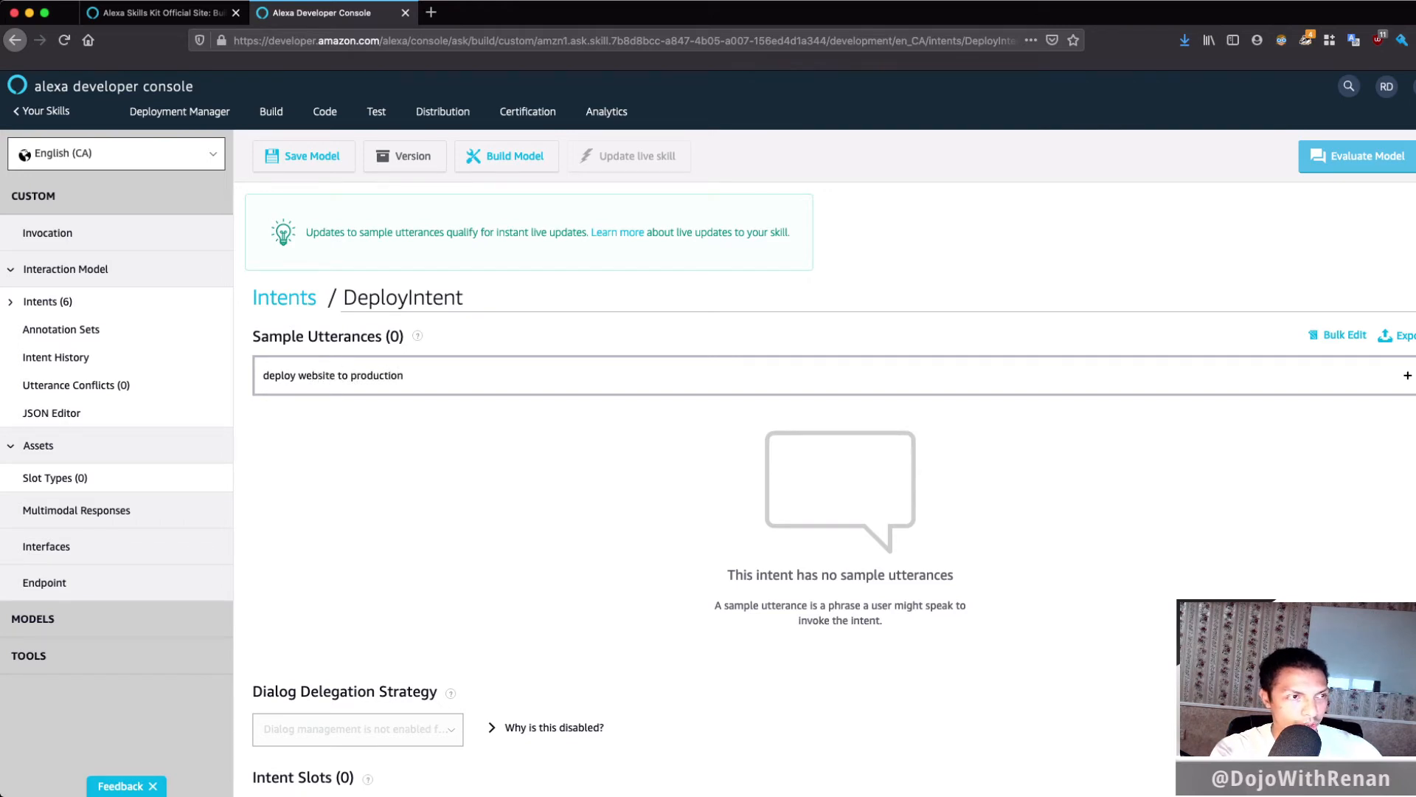
key("Return")
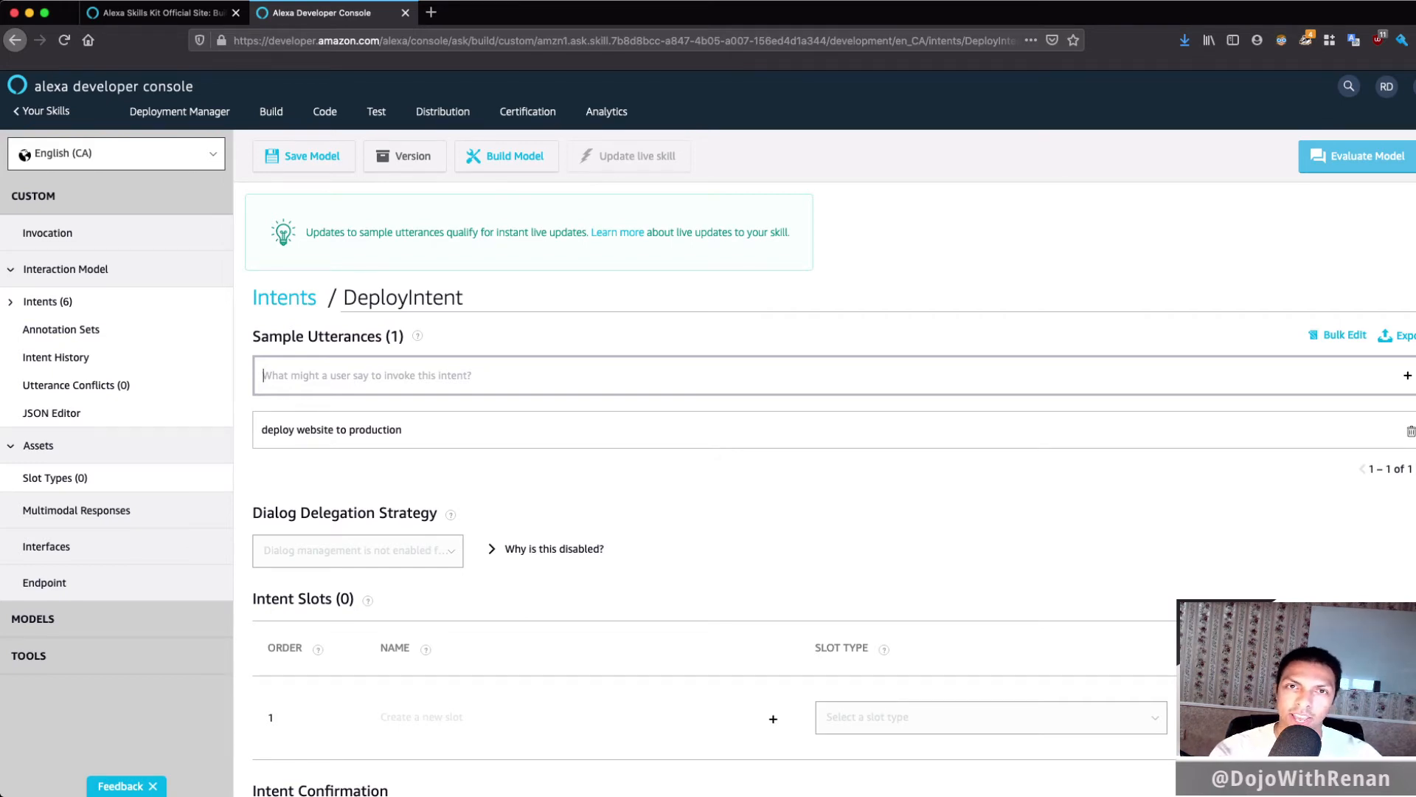
type("deploy")
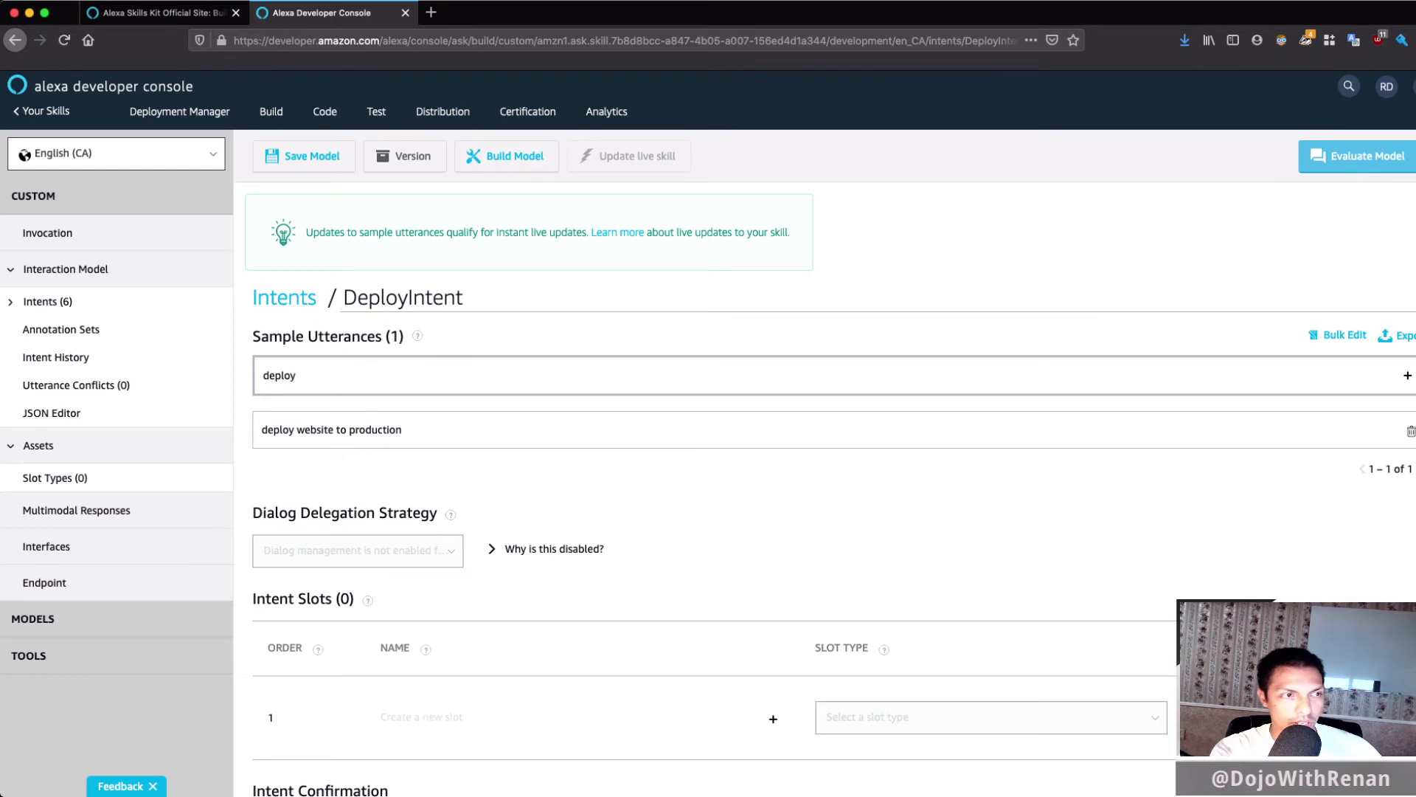
type(" website to staging")
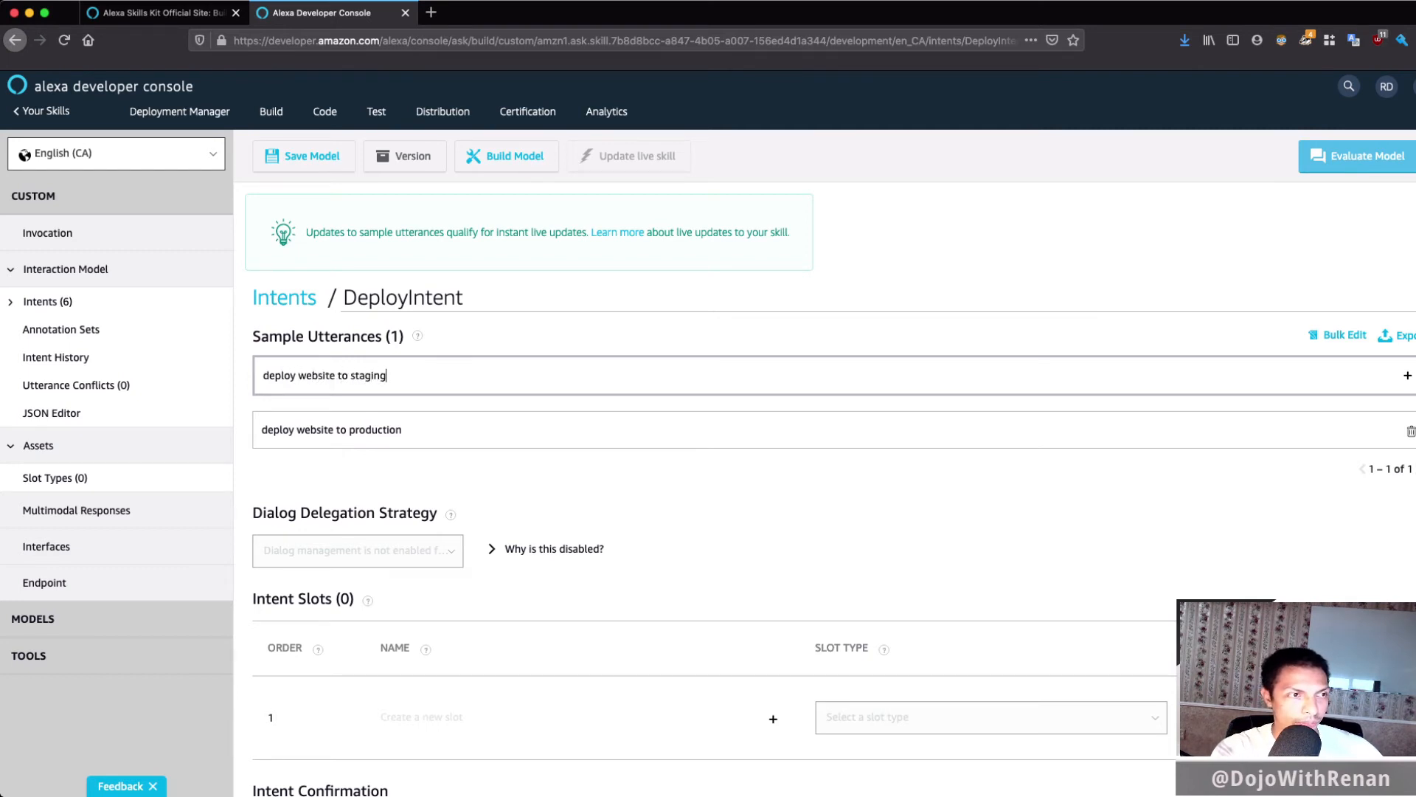
key("Return")
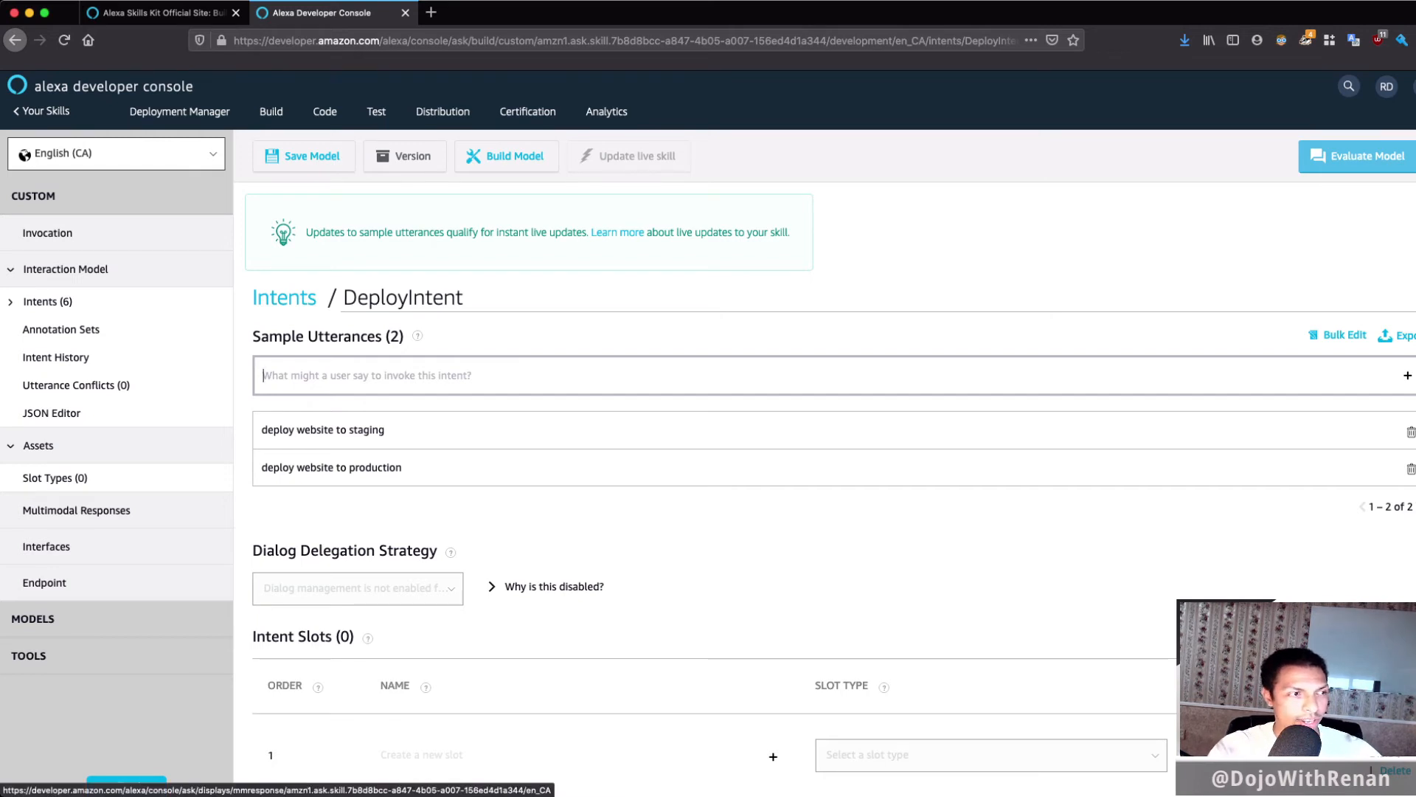
- Create a custom slot type with values named "environment"
left_click(55, 477)
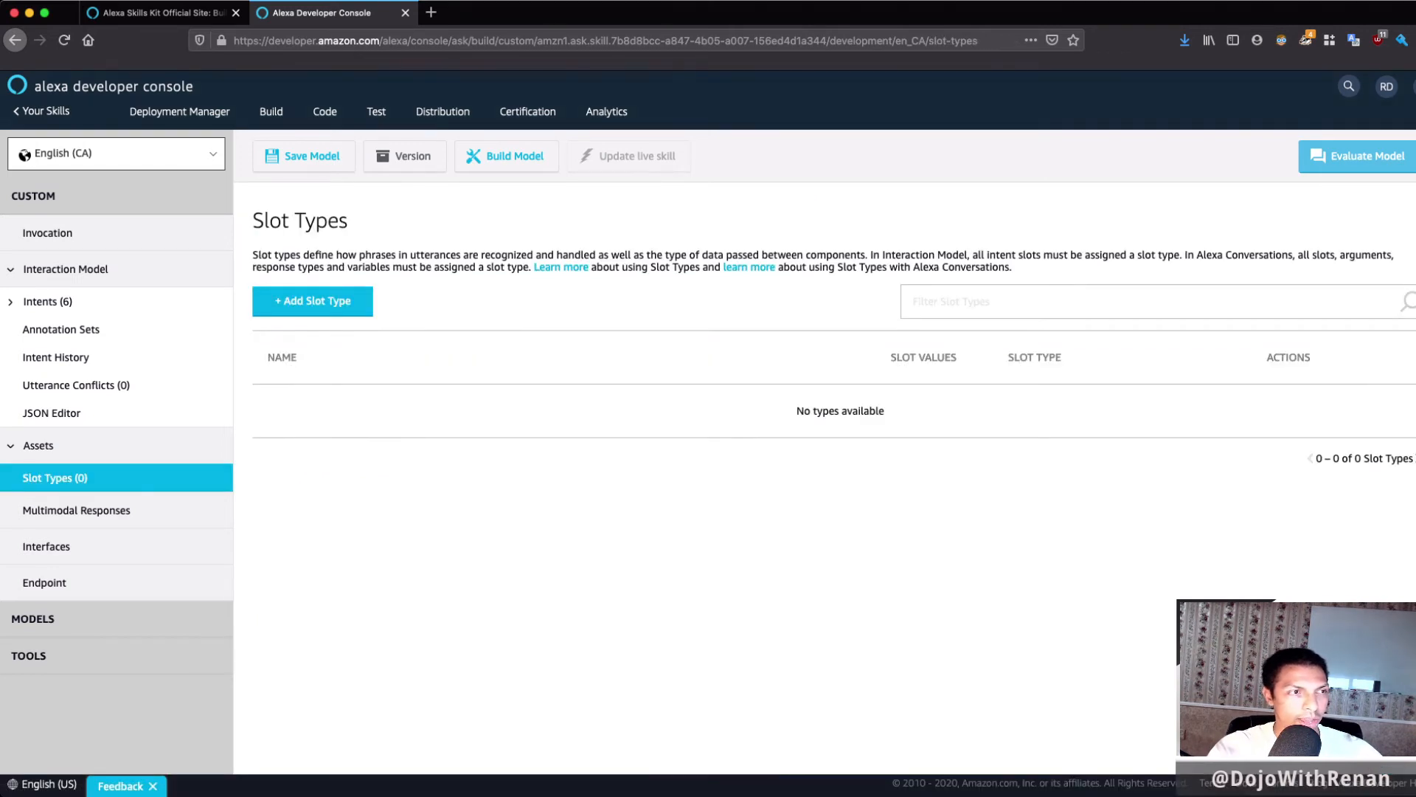
left_click(313, 300)
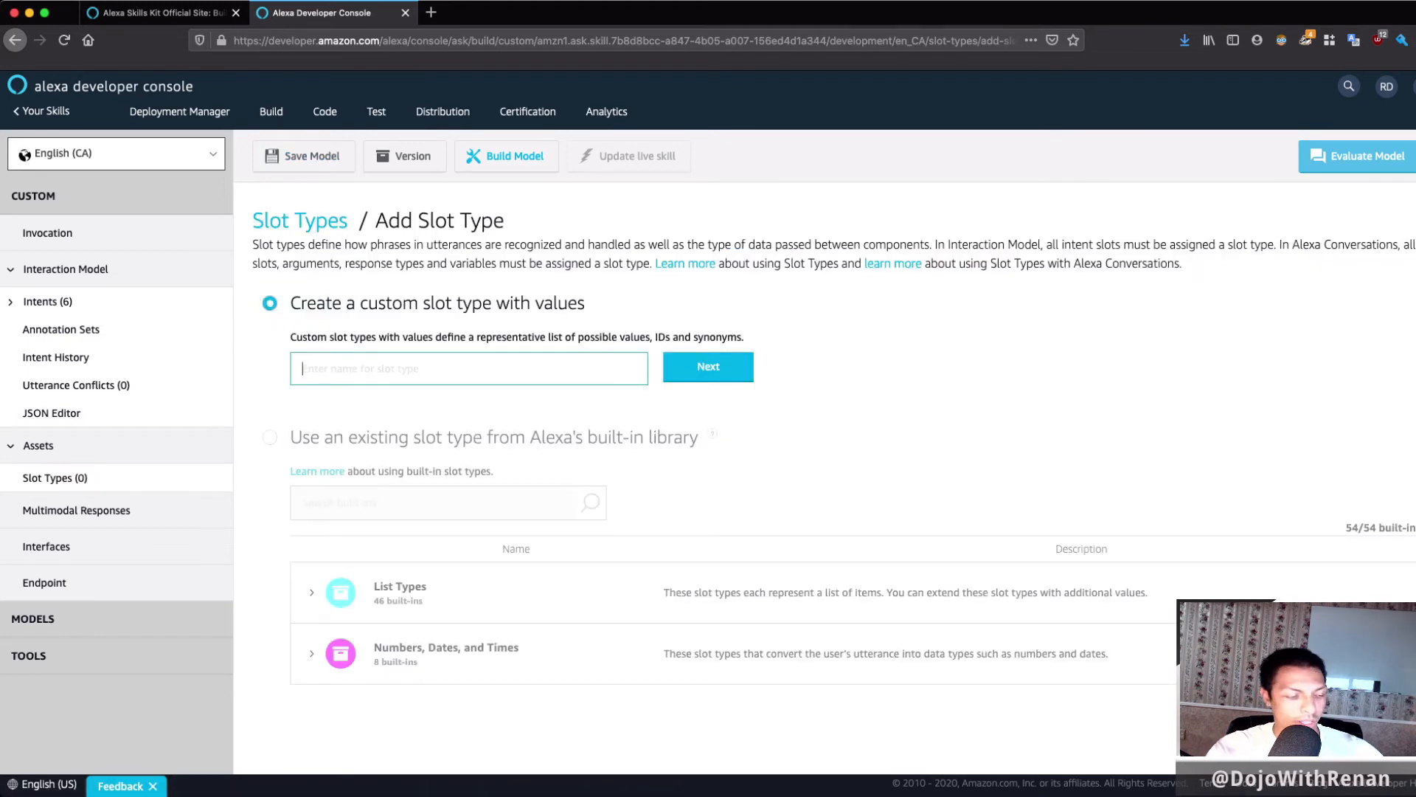
type("environment")
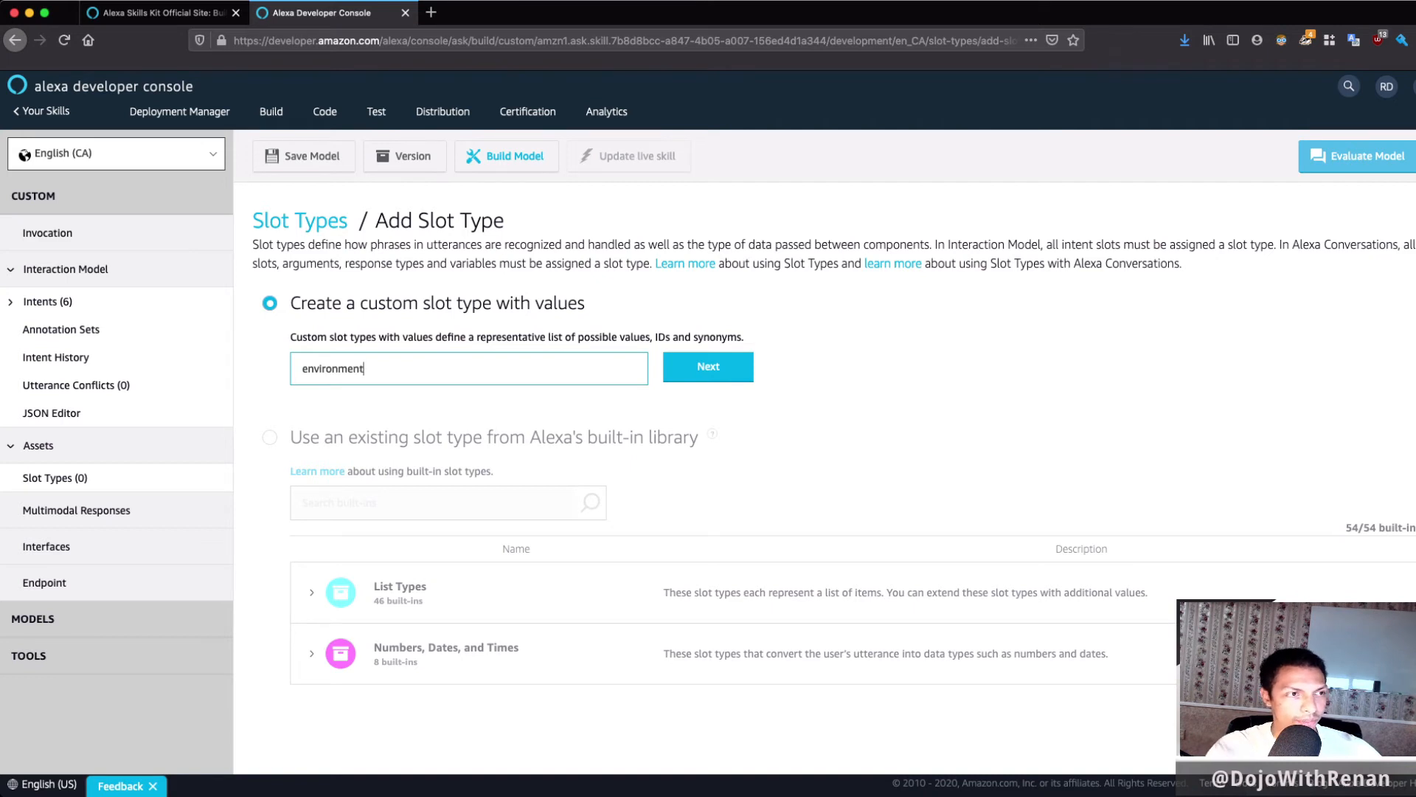
key("Return")
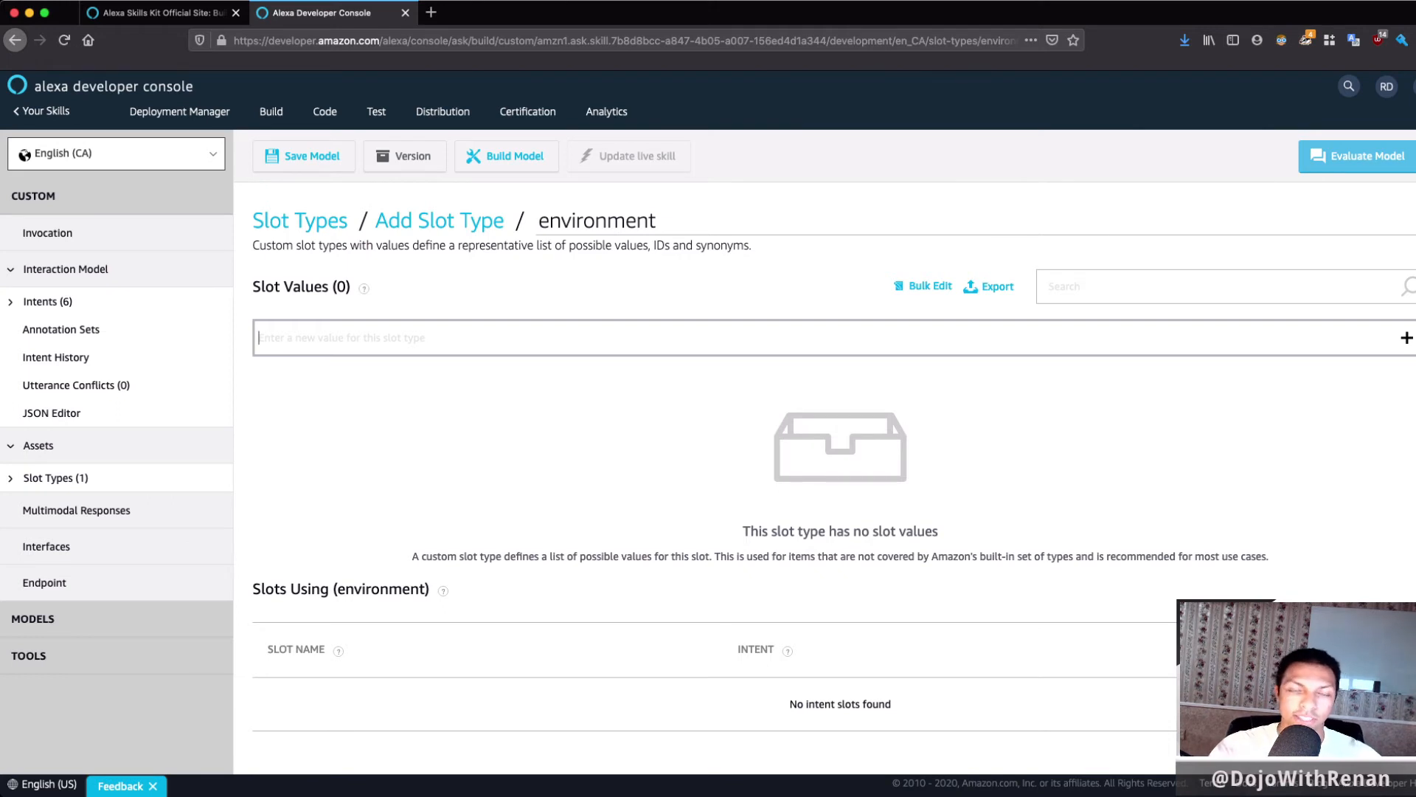
- Add the values "production" and "staging" to the environment slot type
type("production")
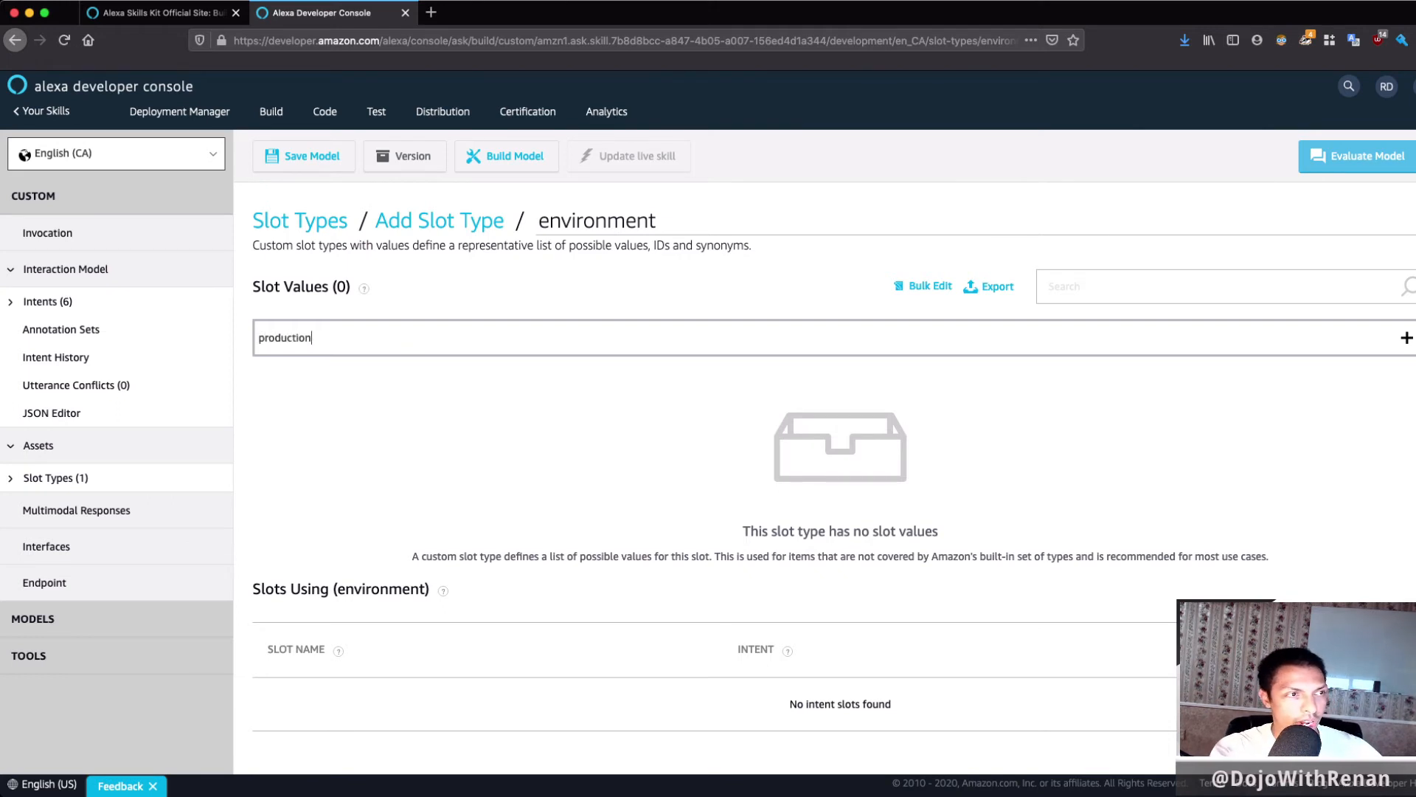
key("Return")
type("staging")
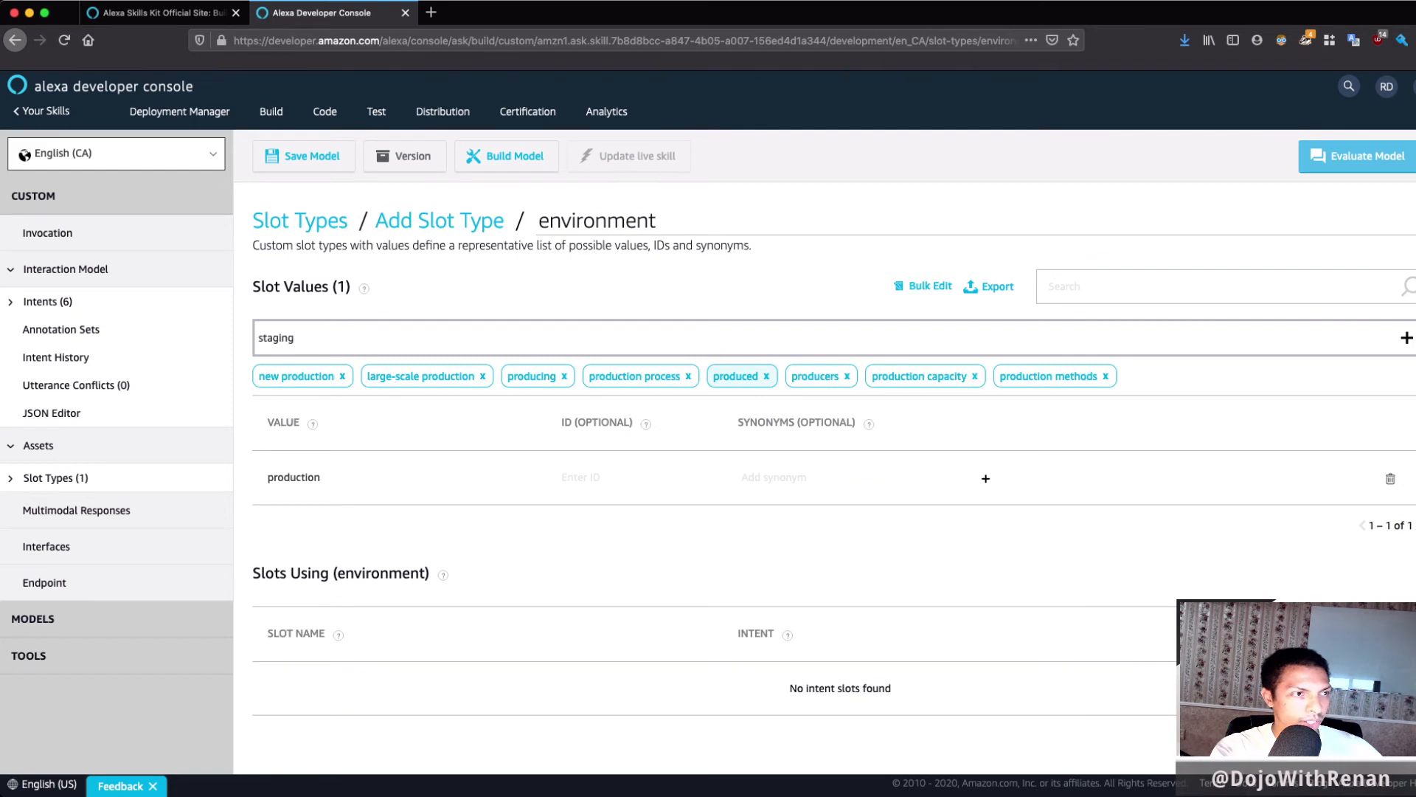
key("Return")
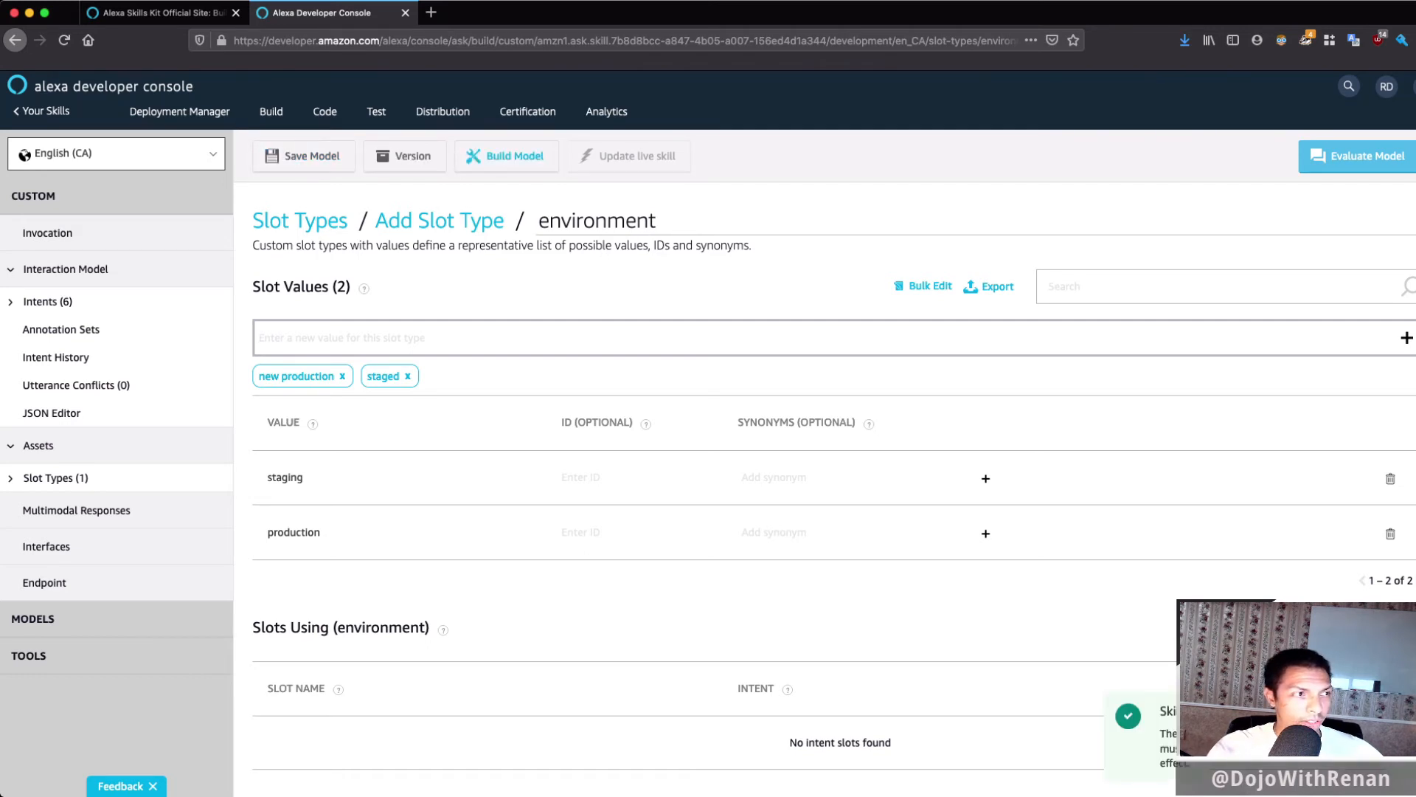
- Open DeployIntent from the intents and add an intent slot named "environment"
left_click(48, 302)
left_click(299, 372)
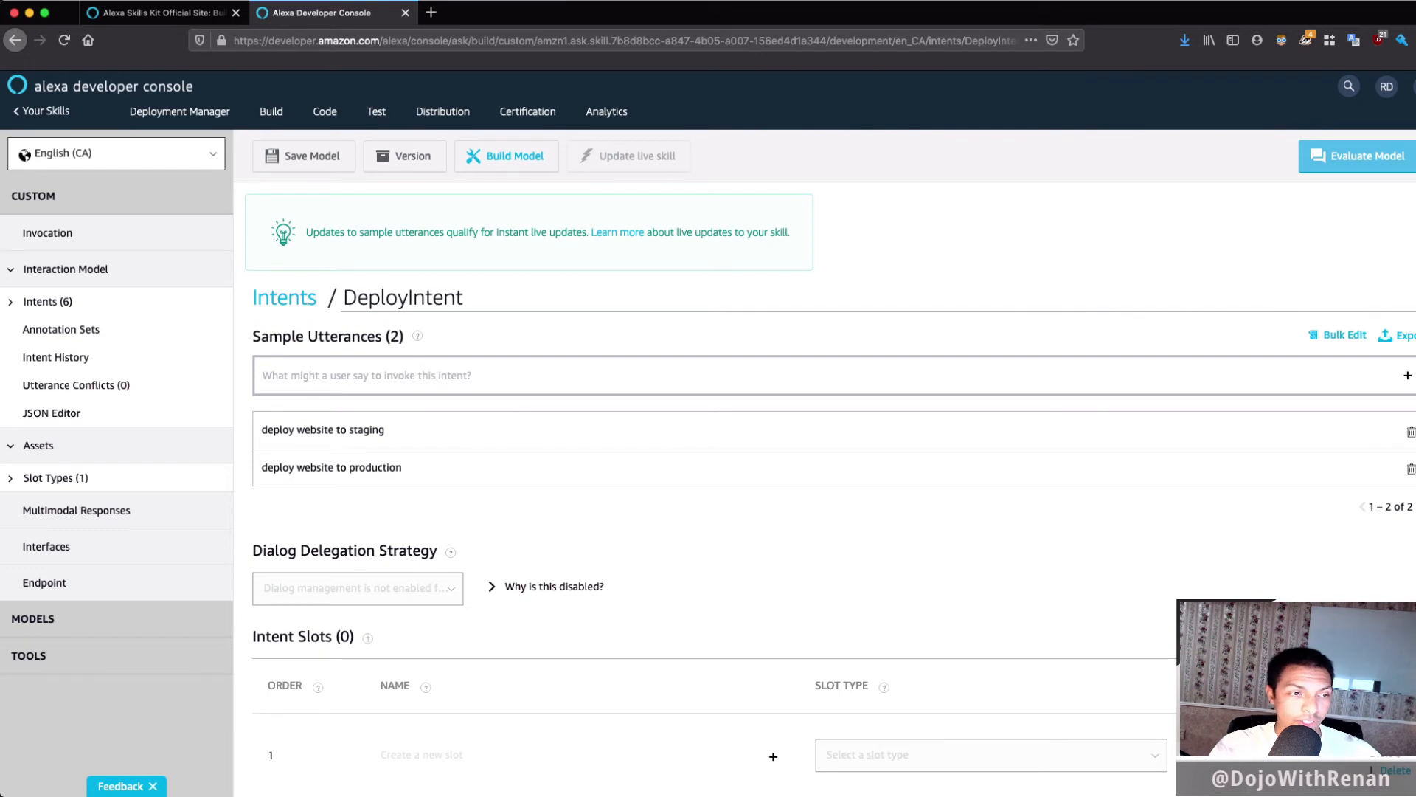
scroll(553, 554, "down", 1)
scroll(554, 554, "down", 2)
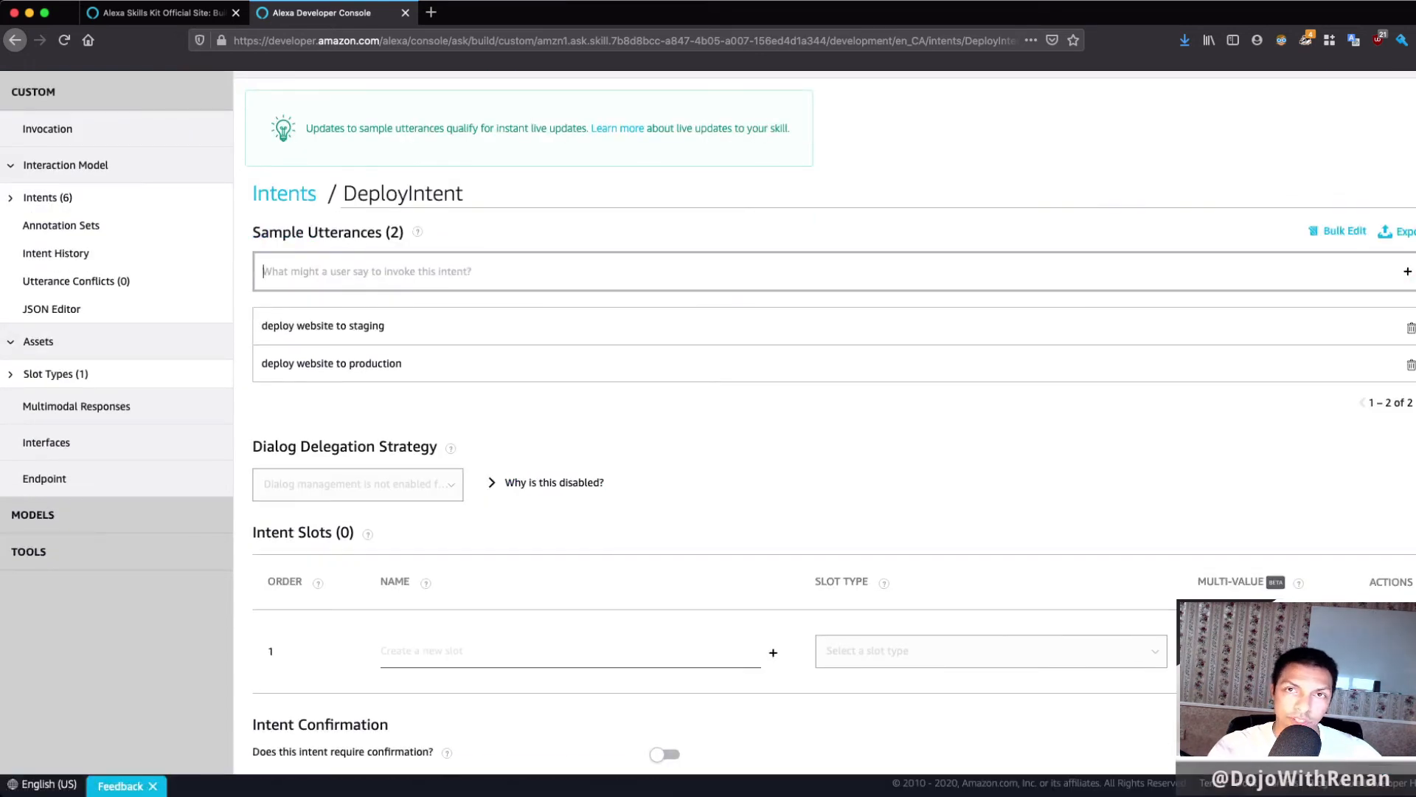
left_click(516, 651)
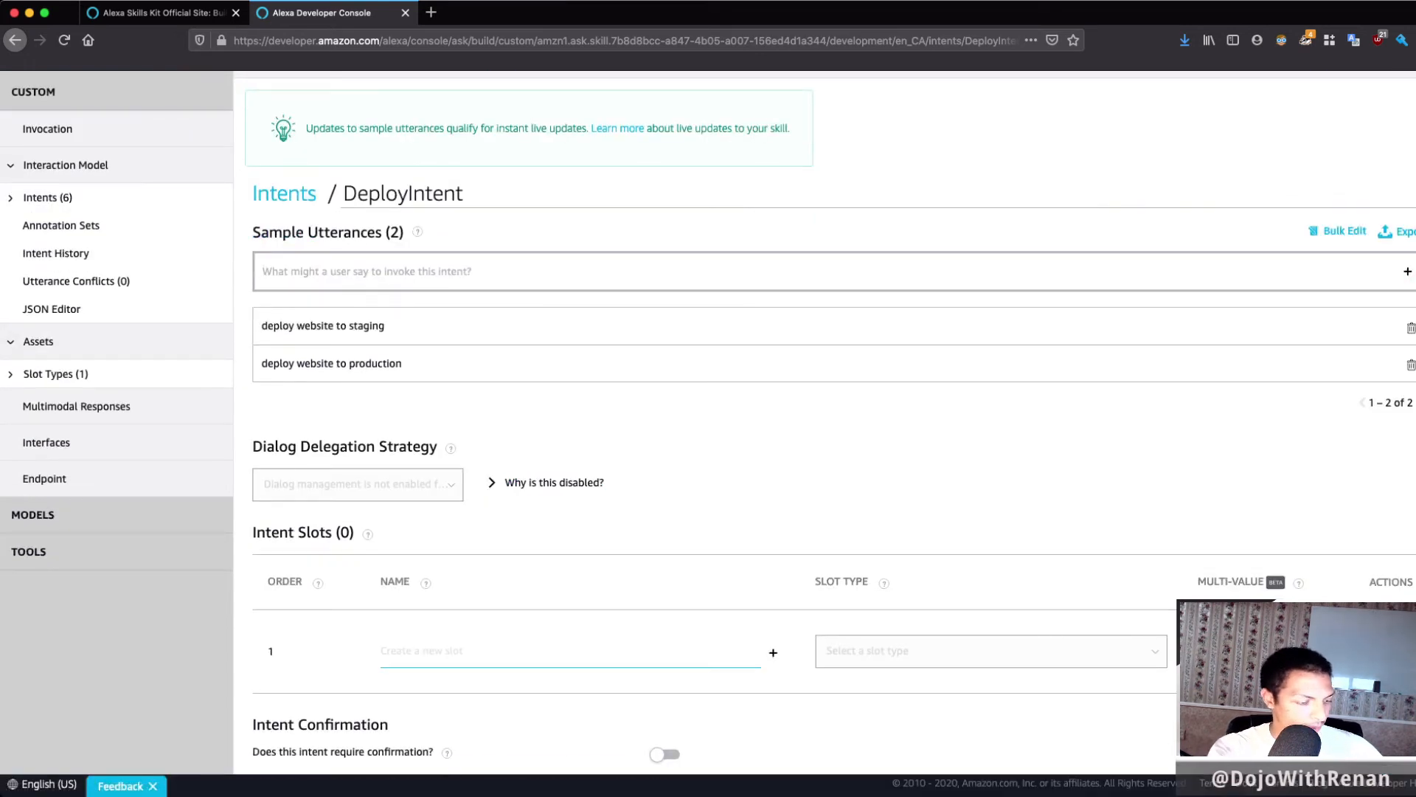
type("environment")
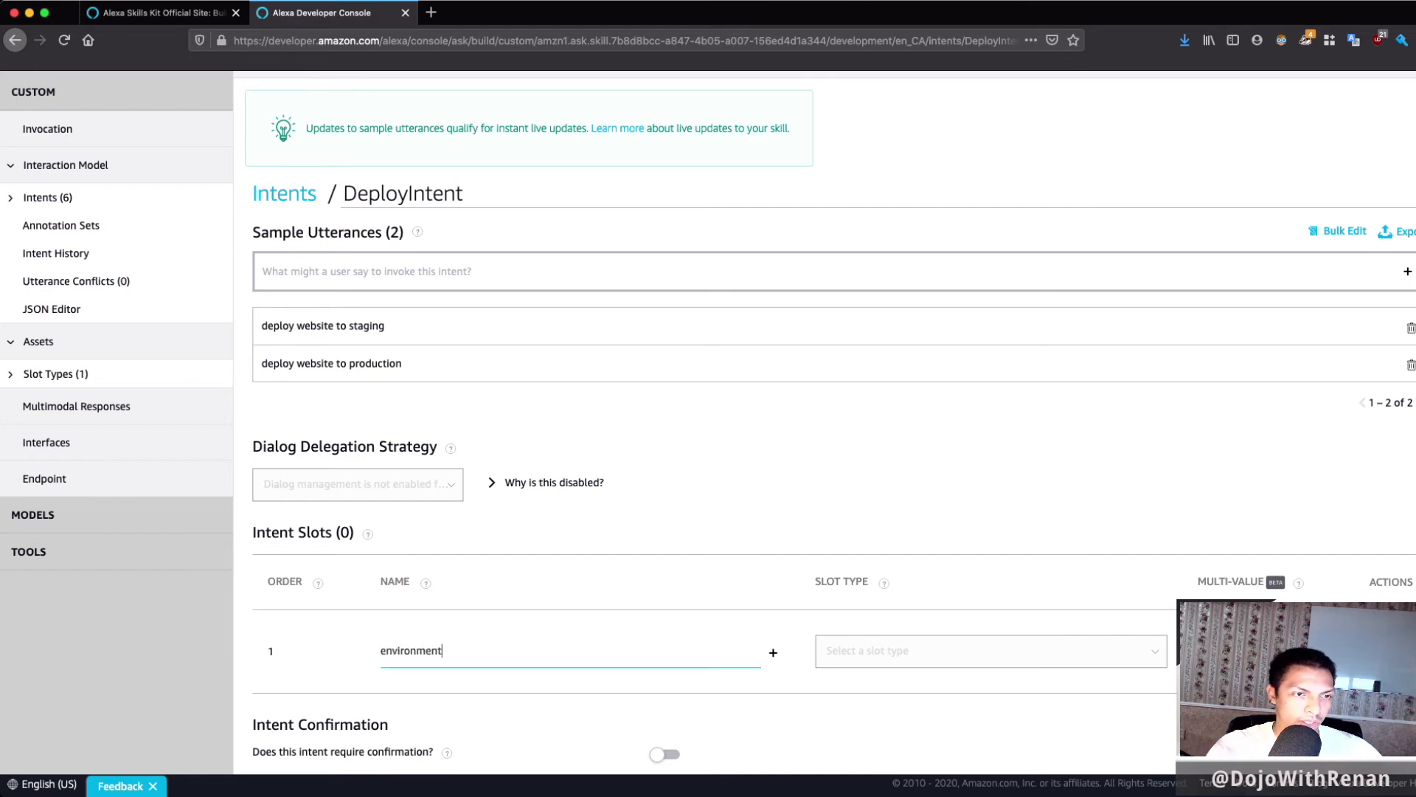
key("Return")
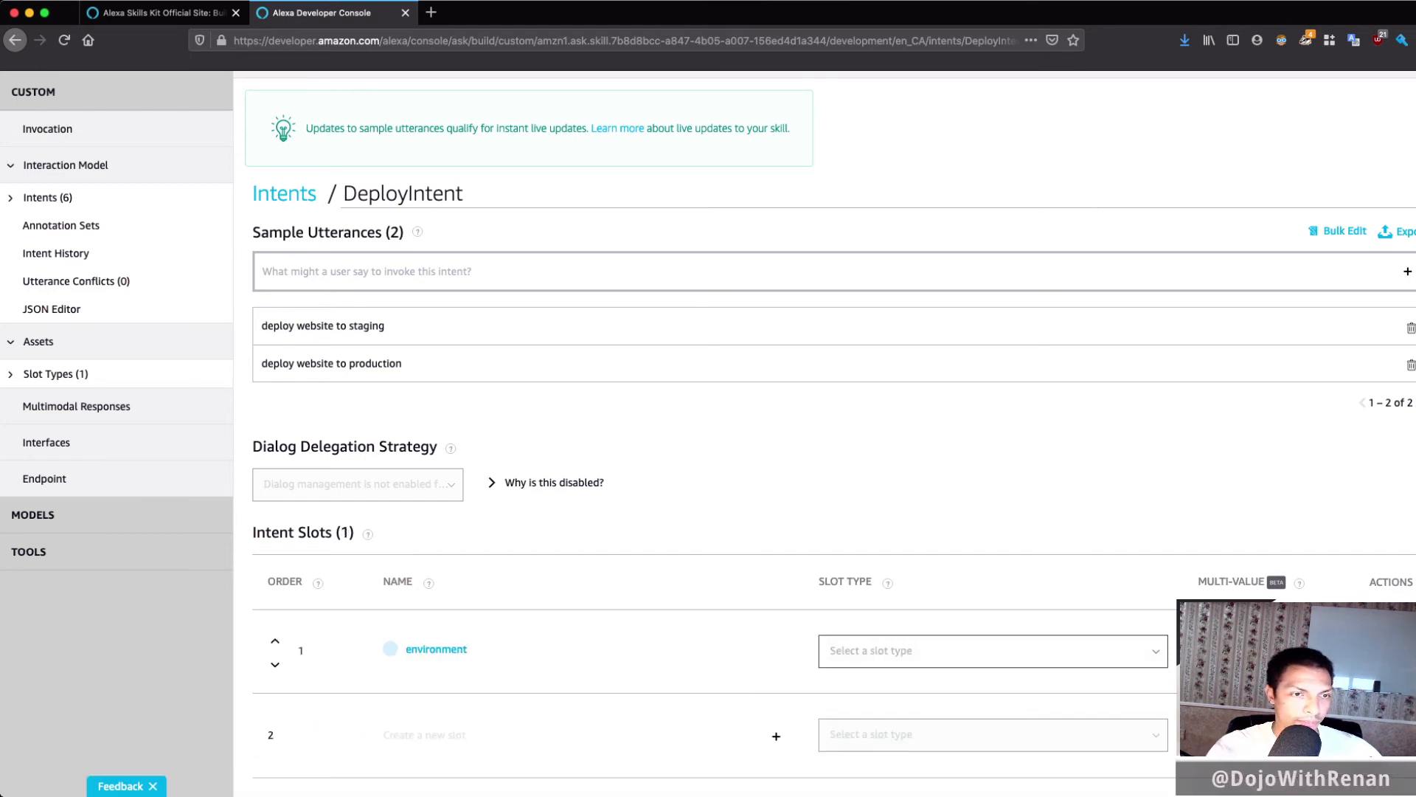
- Browse the available slot types and assign the custom type "environment" to DeployIntent's environment slot
left_click(993, 651)
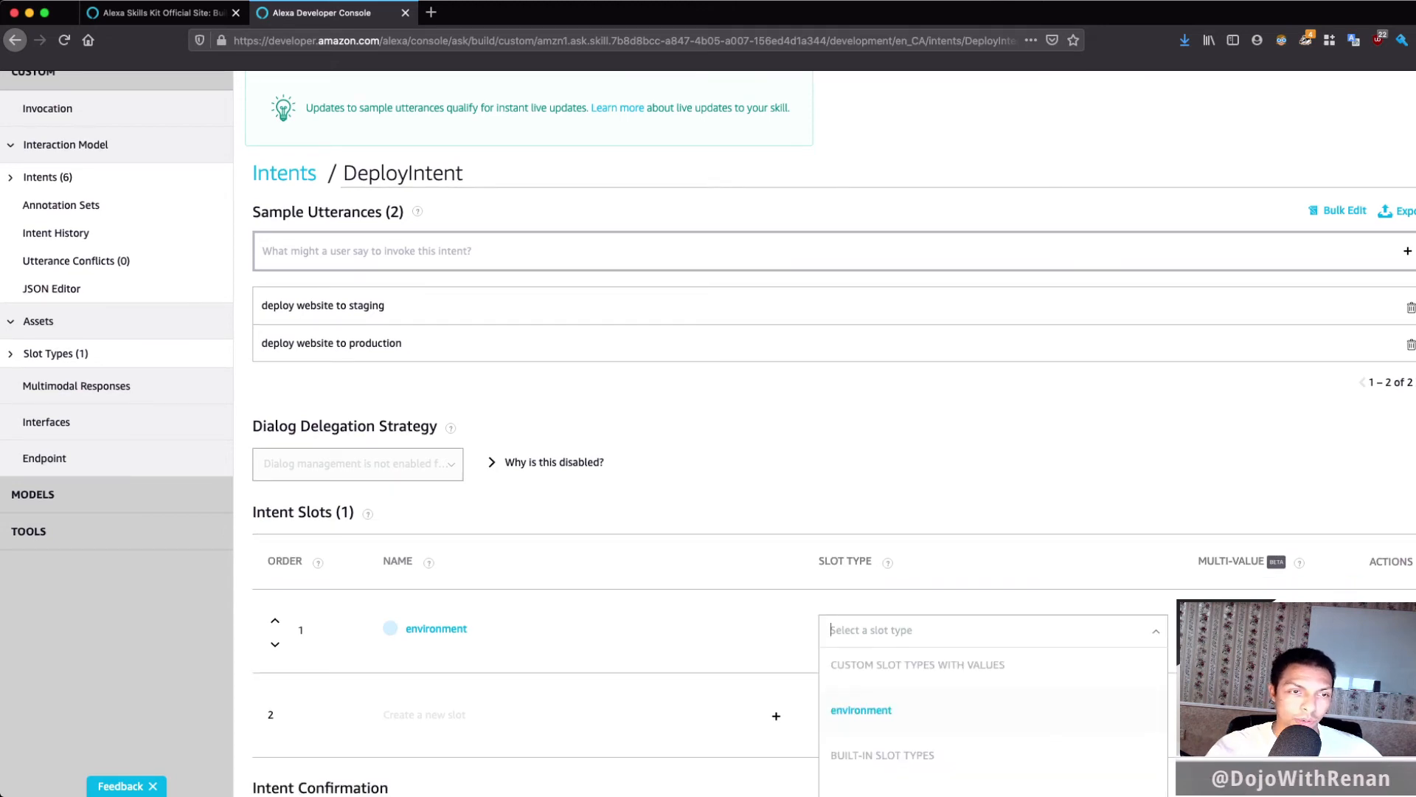
scroll(993, 708, "down", 1)
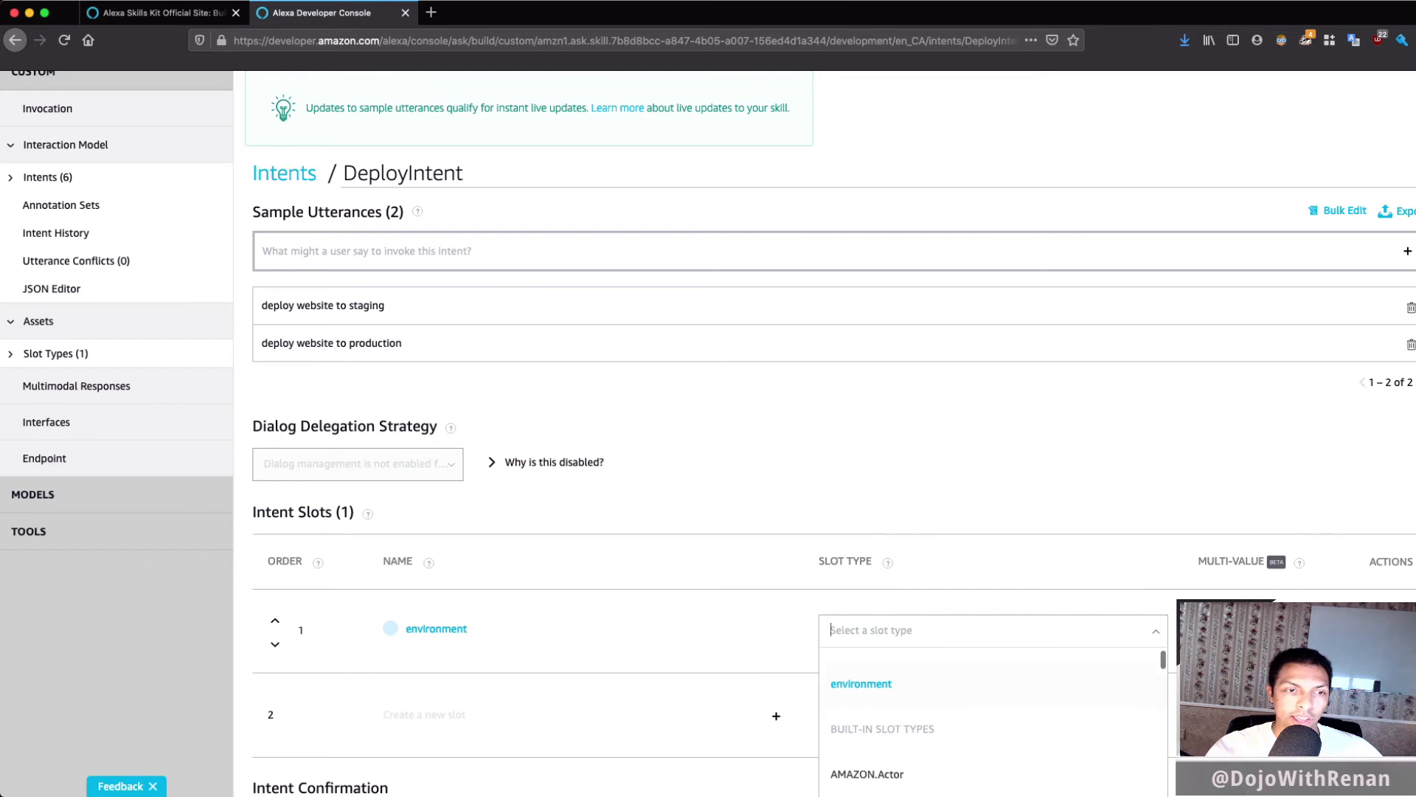
scroll(993, 708, "down", 2)
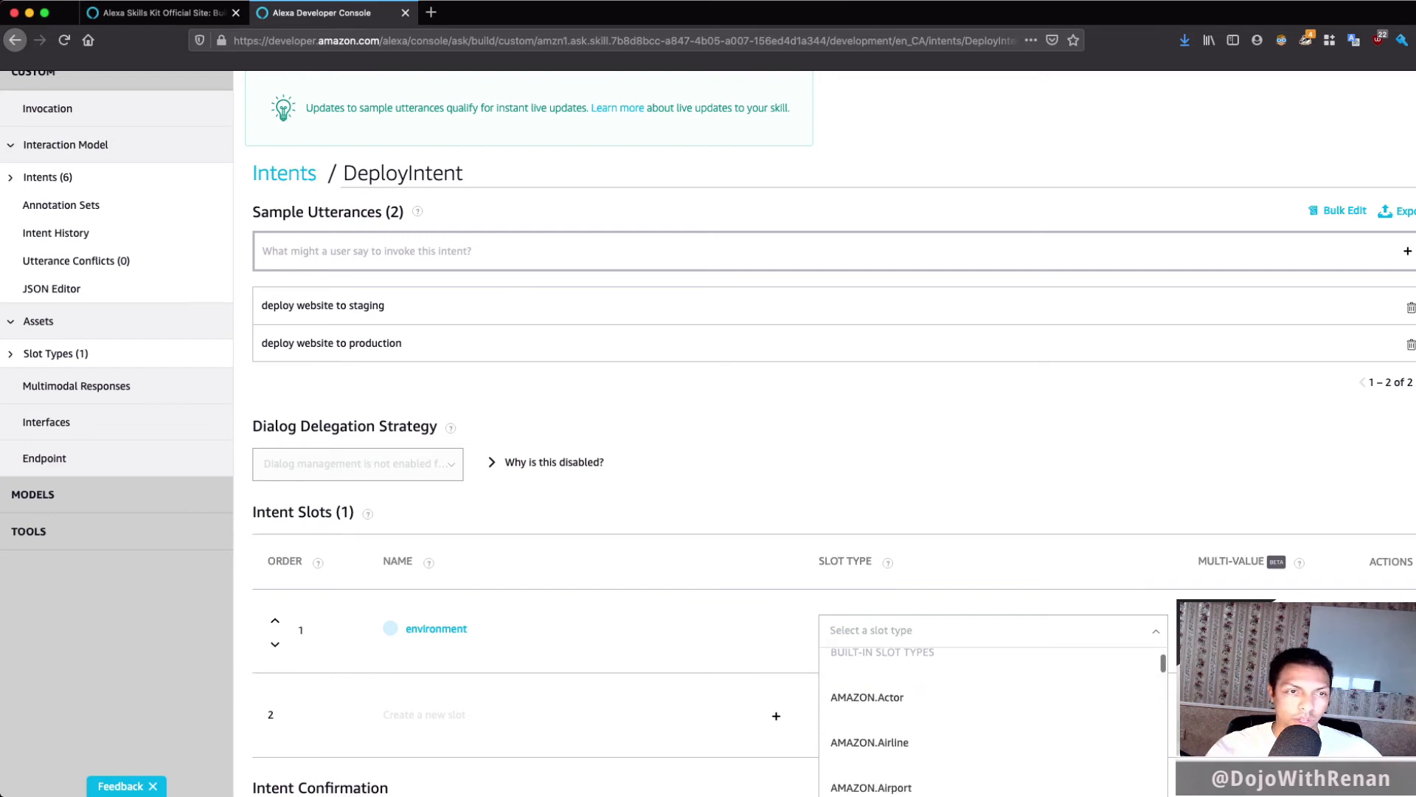
scroll(555, 463, "down", 2)
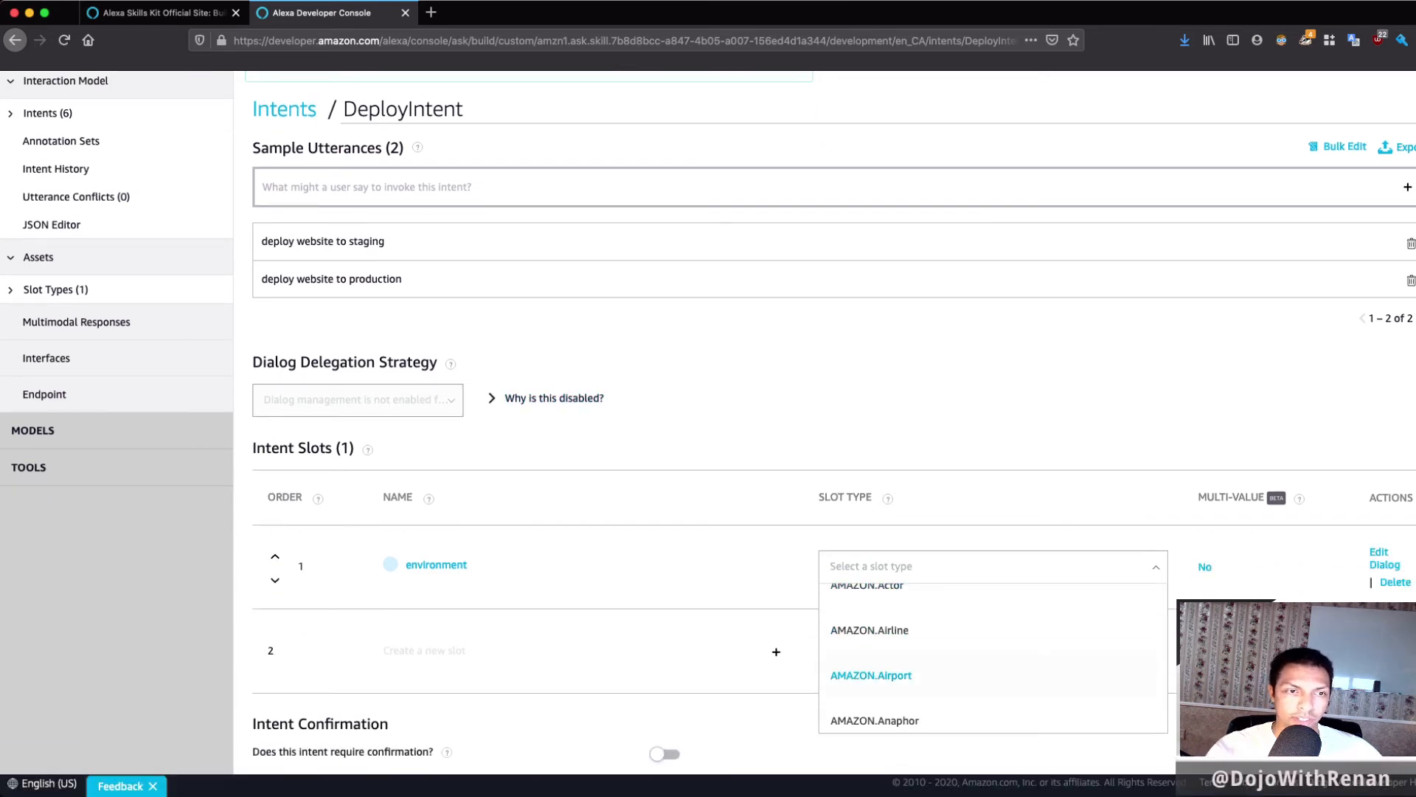
scroll(993, 664, "down", 5)
scroll(993, 664, "down", 10)
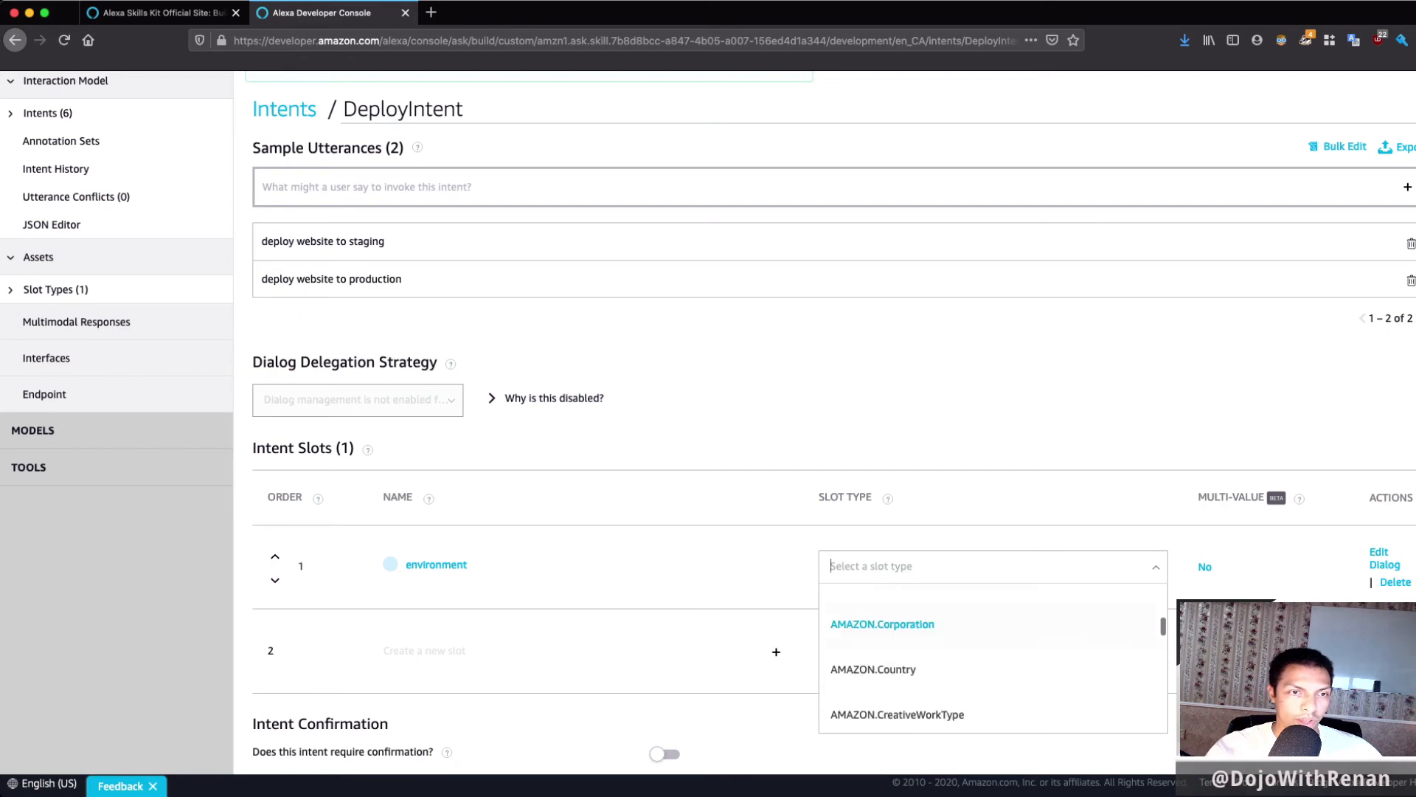
scroll(993, 664, "up", 15)
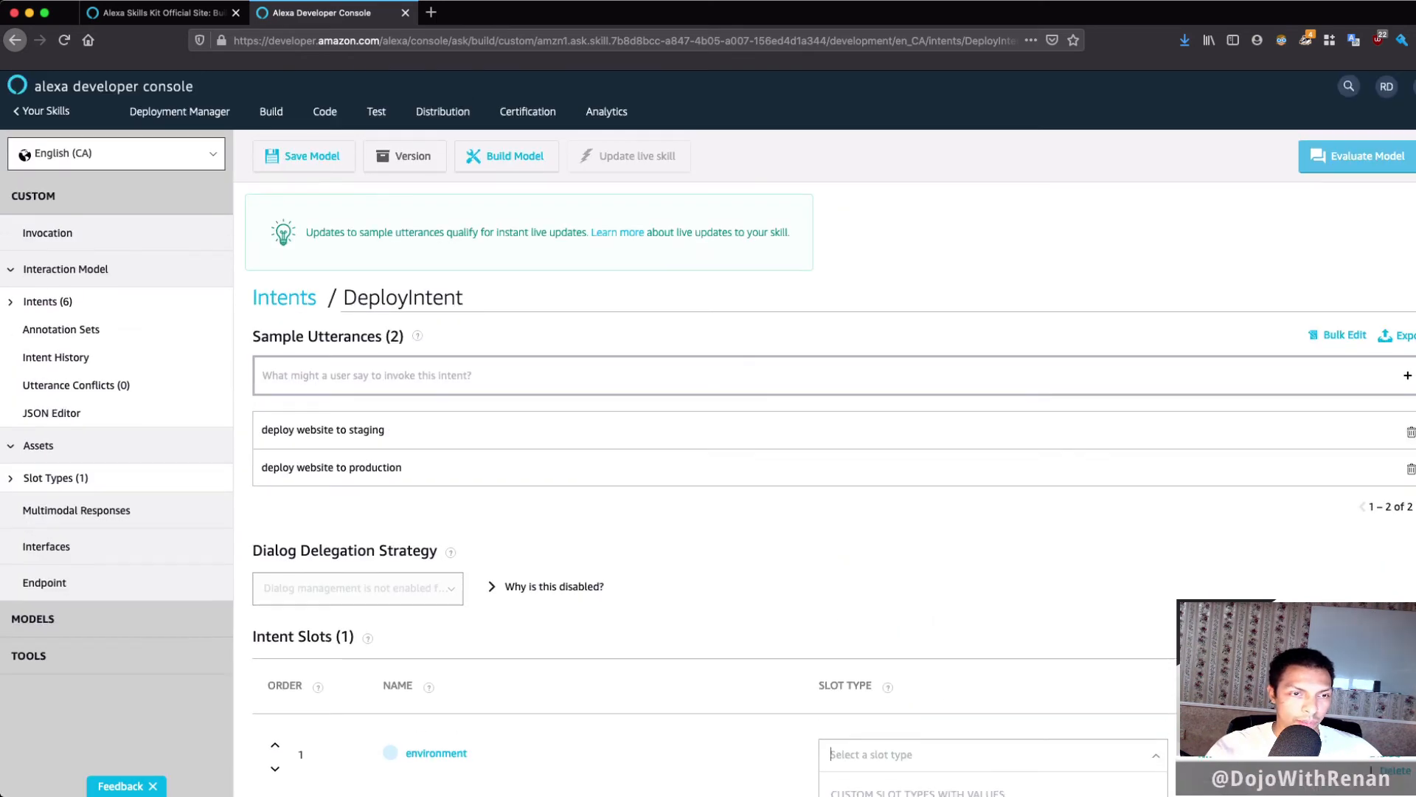
scroll(818, 434, "down", 2)
left_click(861, 670)
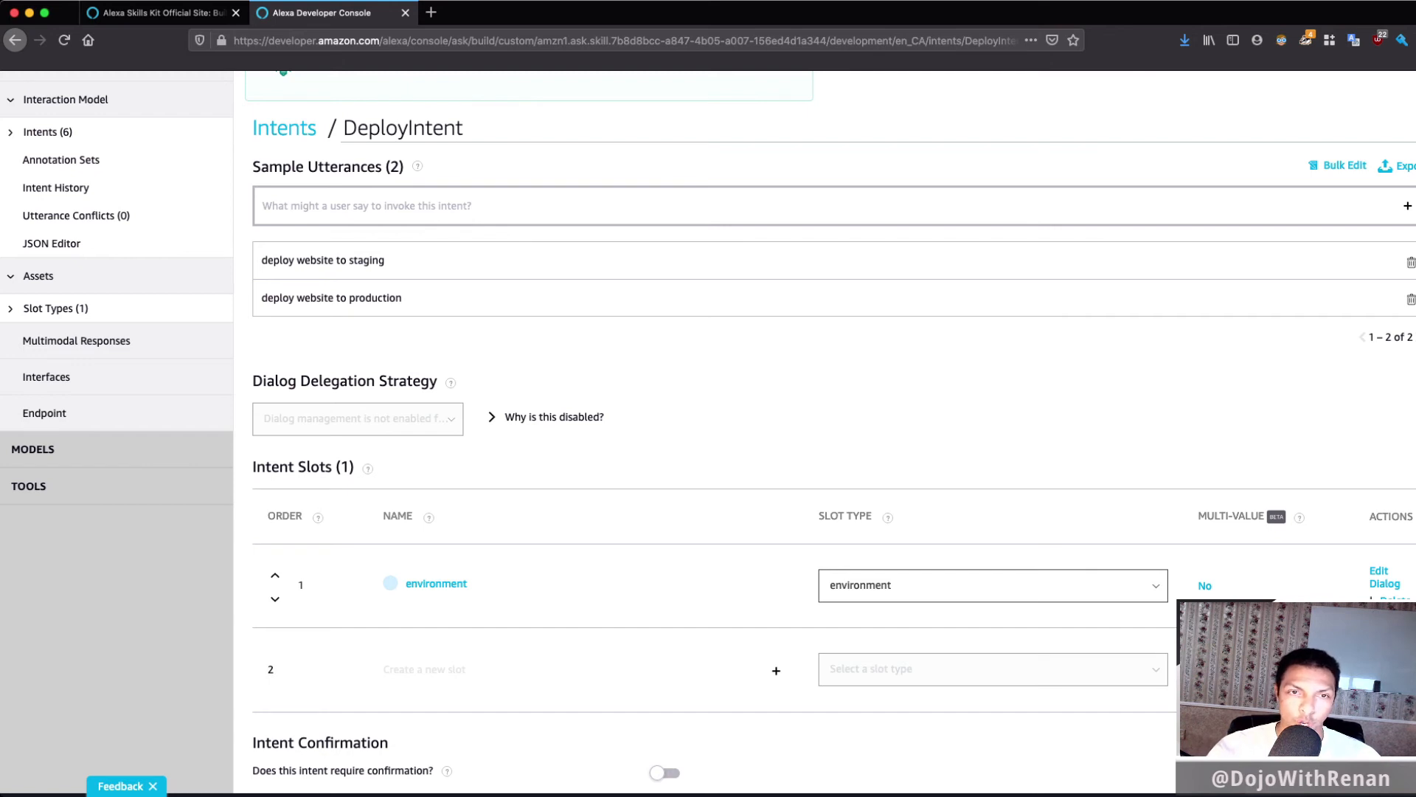
- Replace DeployIntent's separate staging and production utterances with the single sample utterance "deploy website to {environment}"
scroll(825, 432, "up", 2)
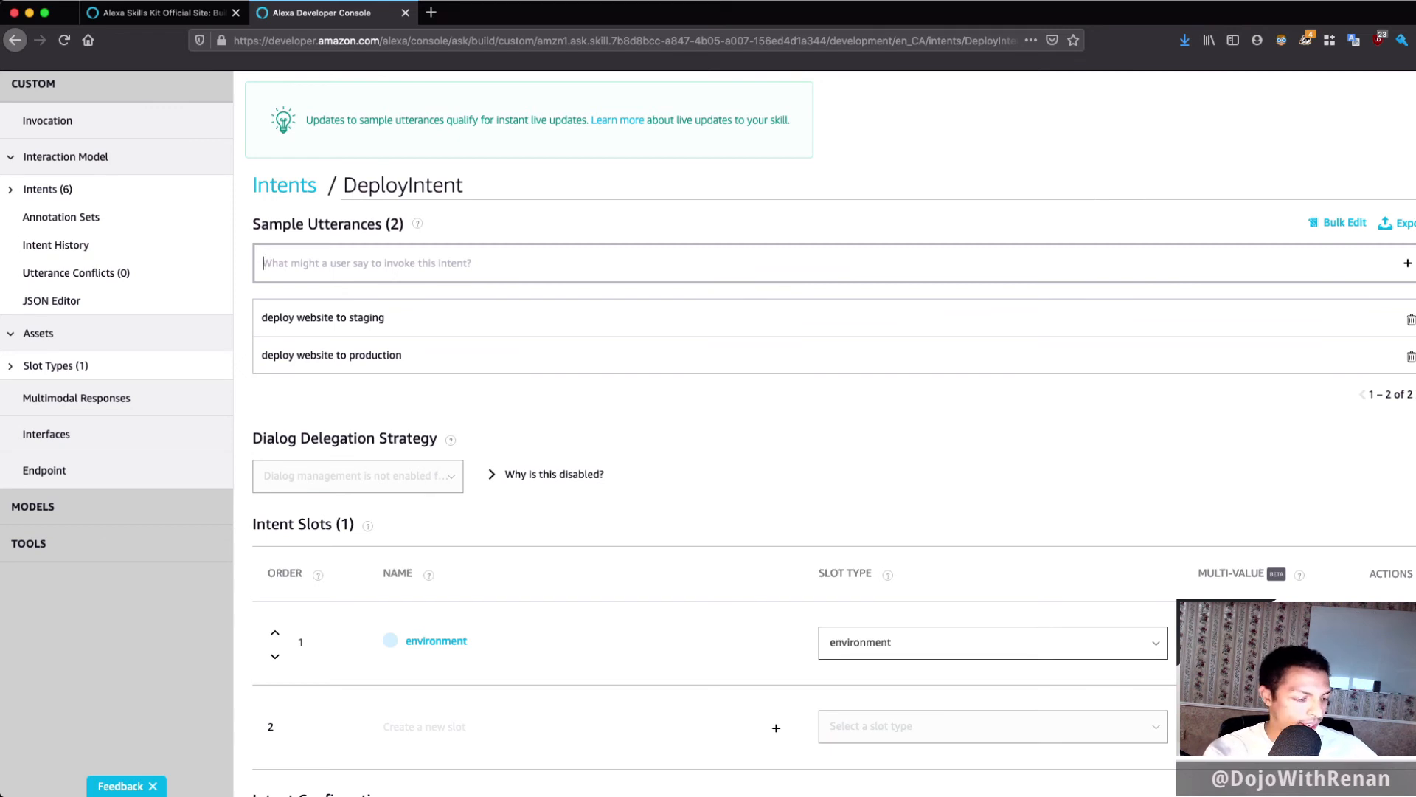
type("deploy webs")
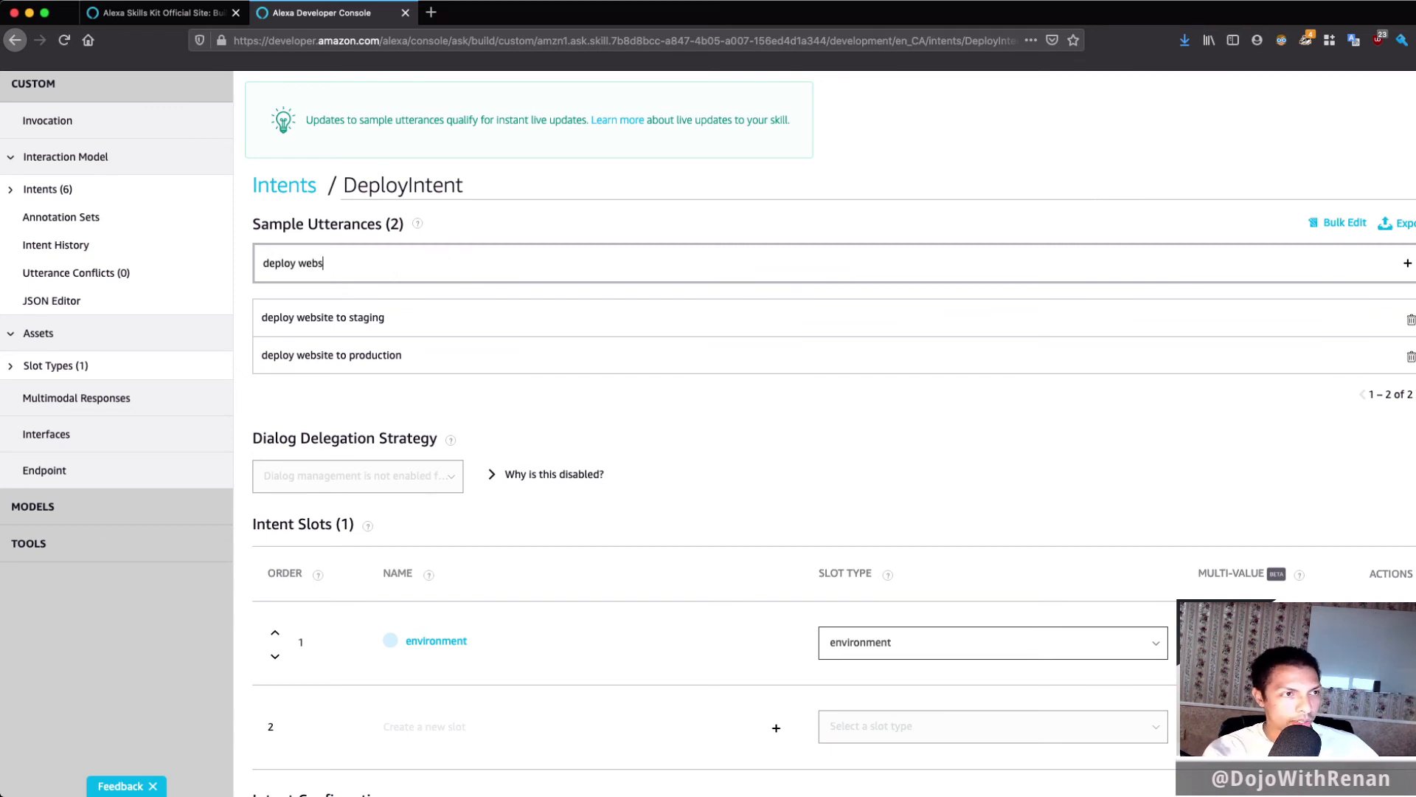
type("ite to")
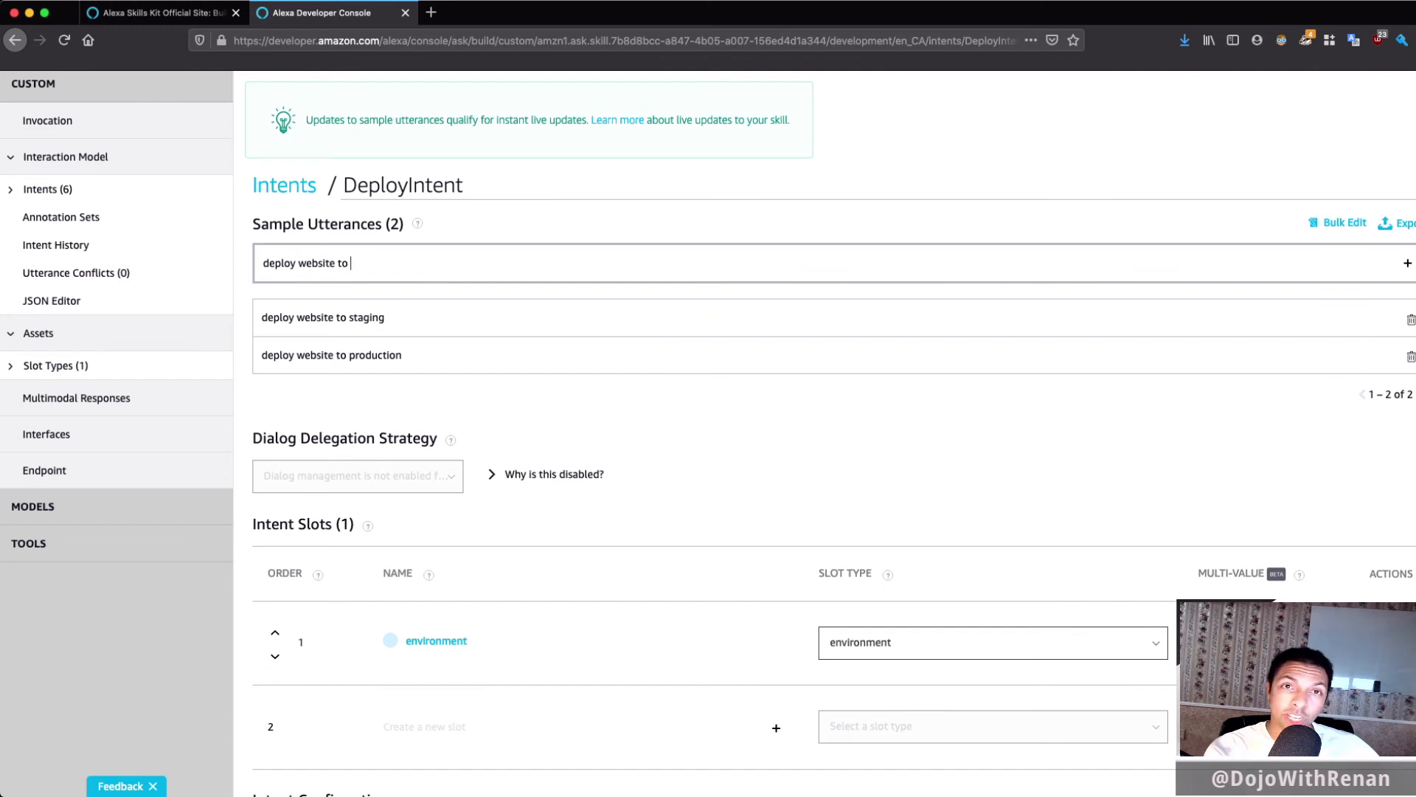
type(" {")
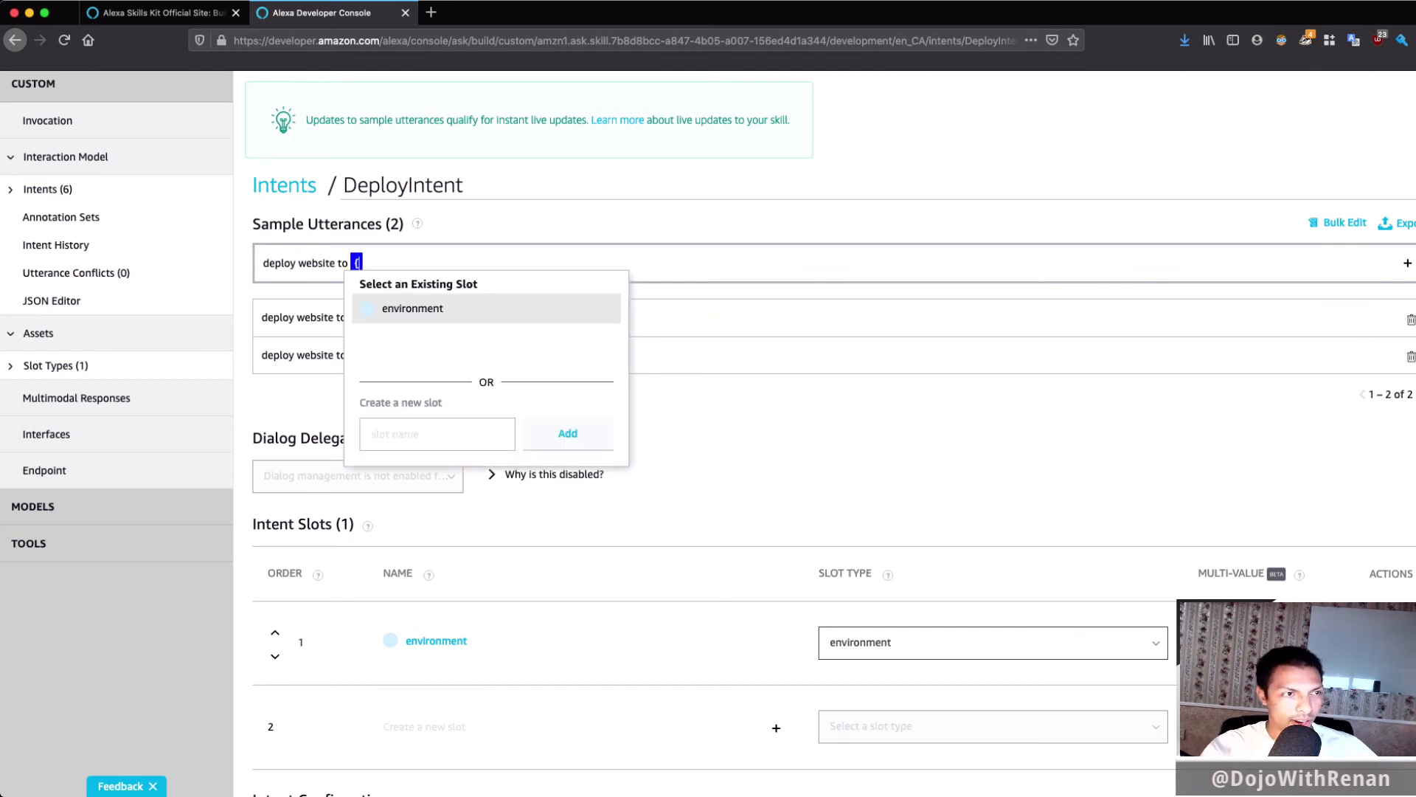
key("Return")
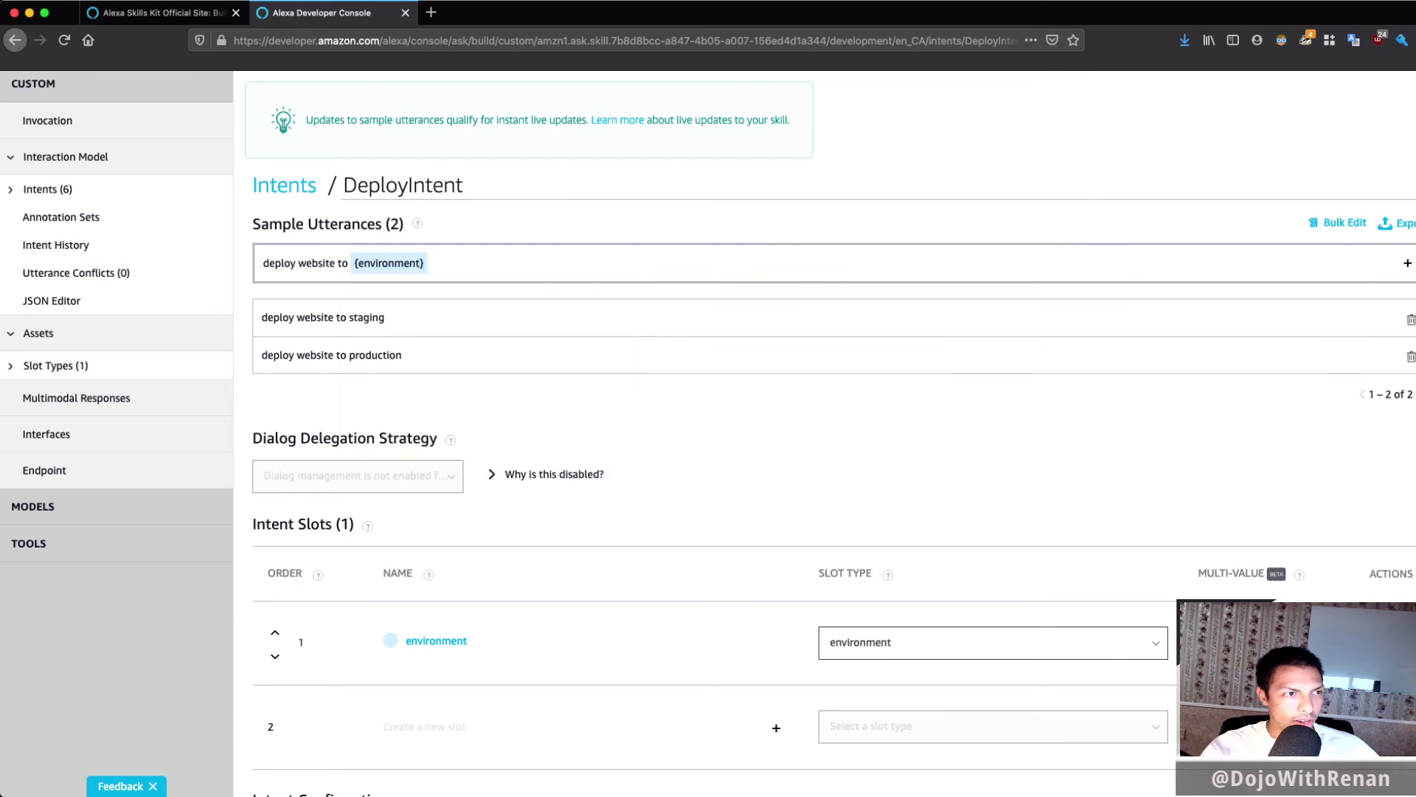
key("Return")
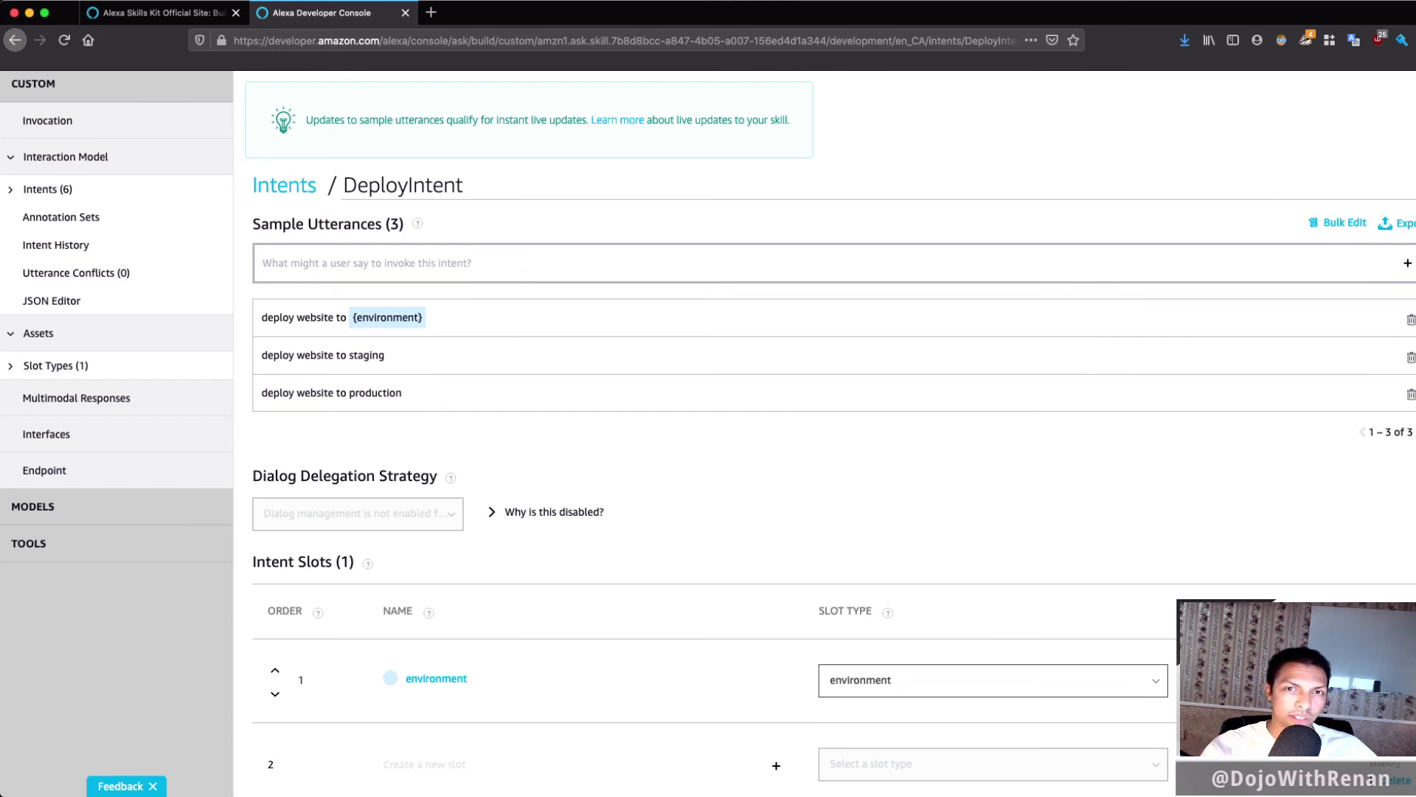
left_click(1412, 358)
left_click(1411, 356)
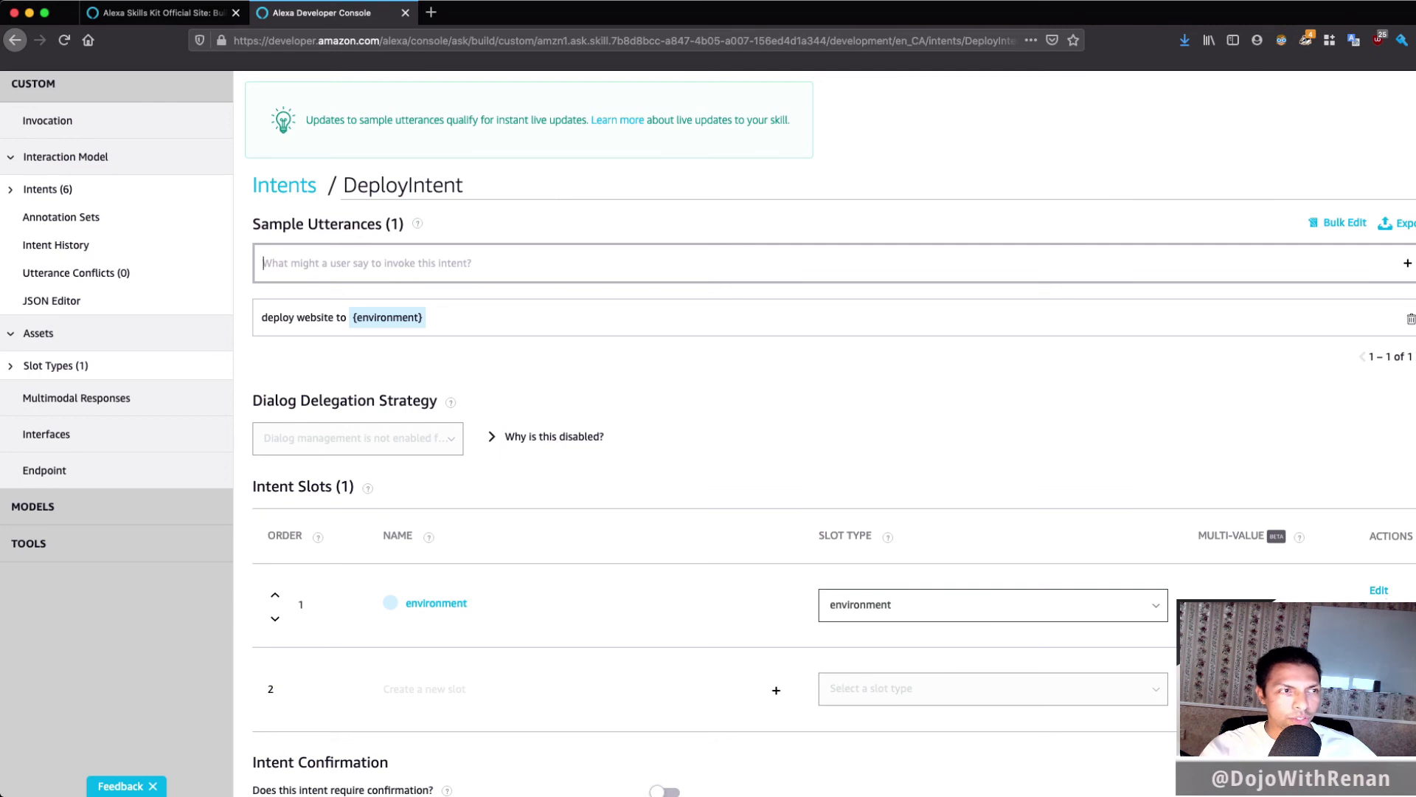
- Add the sample utterance "deploy landing page to {environment}" to DeployIntent, using the existing environment slot
type("deploy")
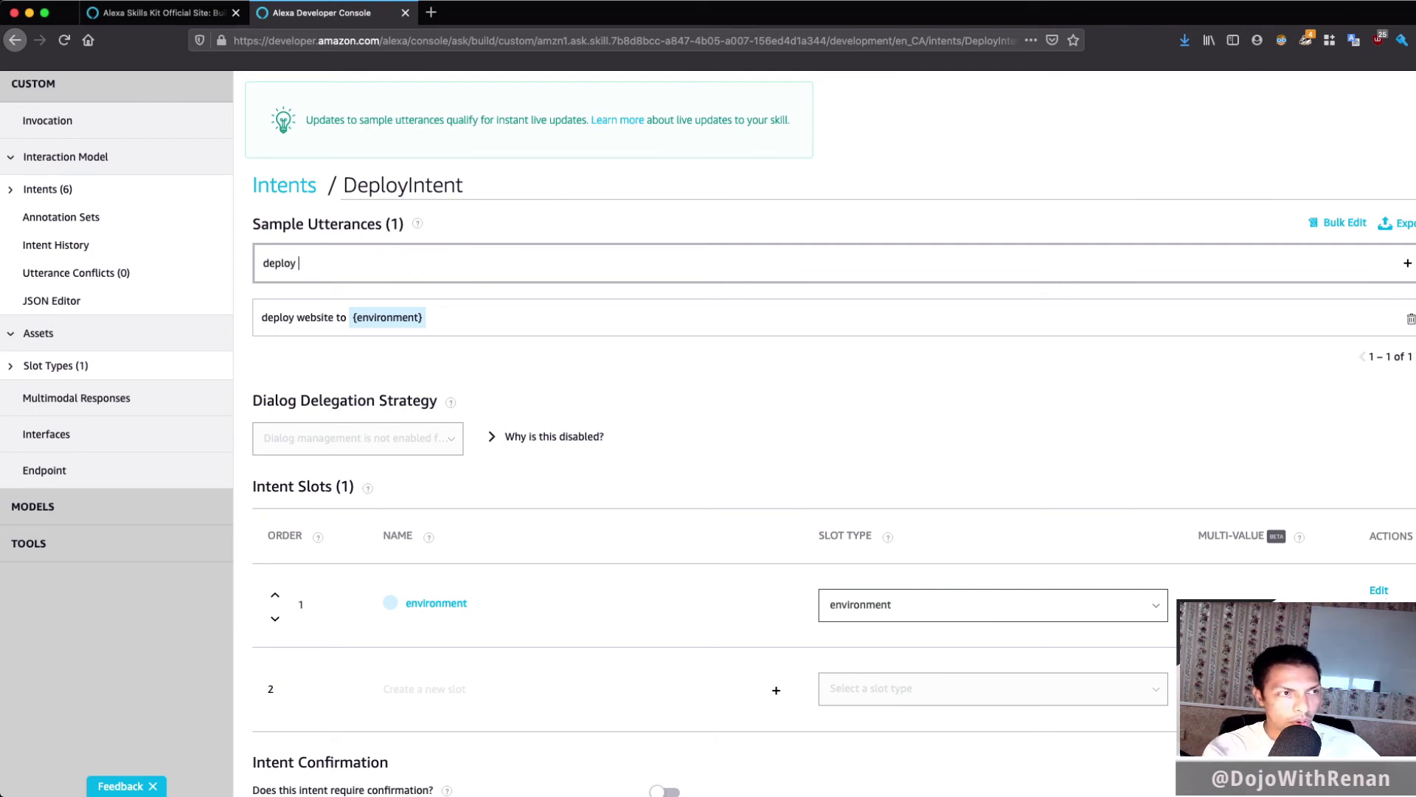
type(" landing p")
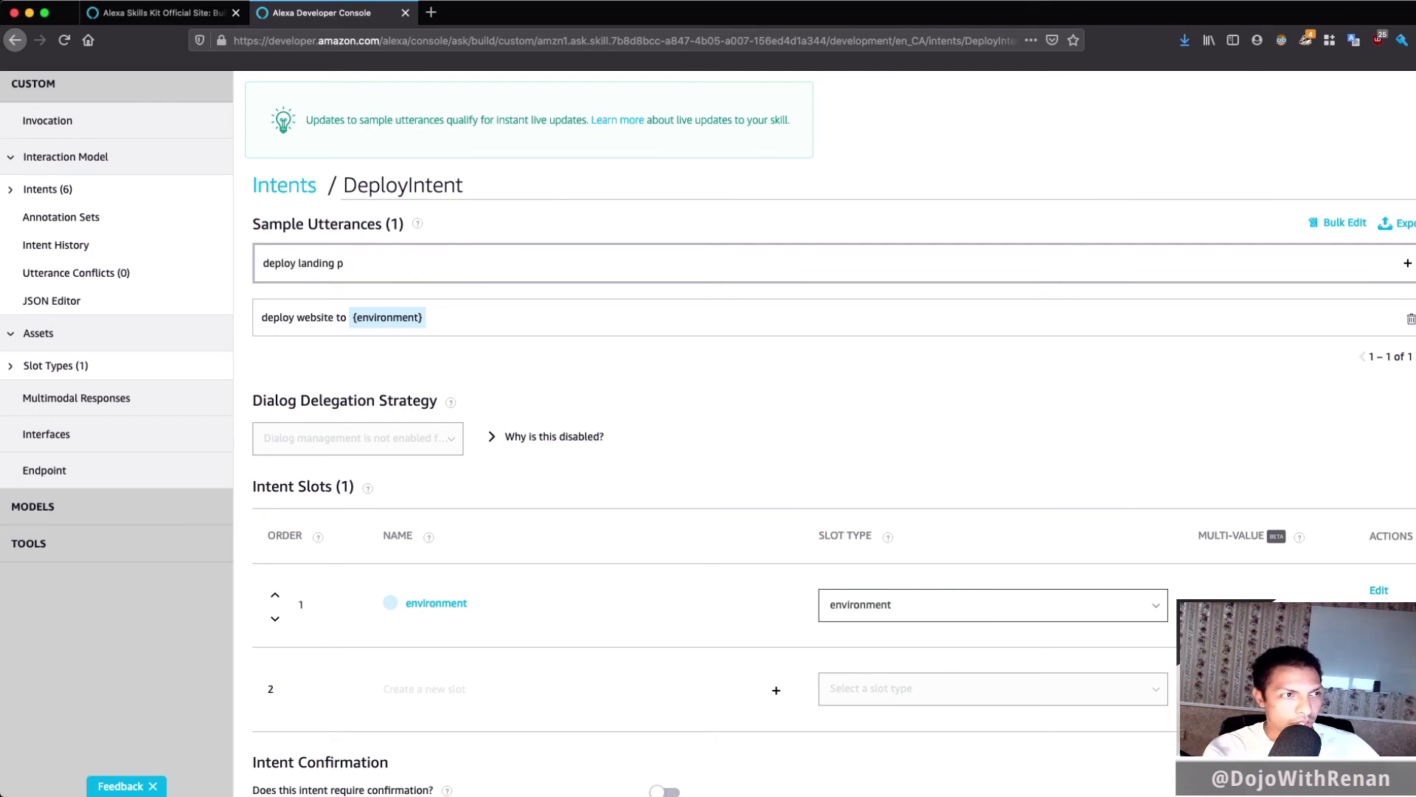
type("age to {en")
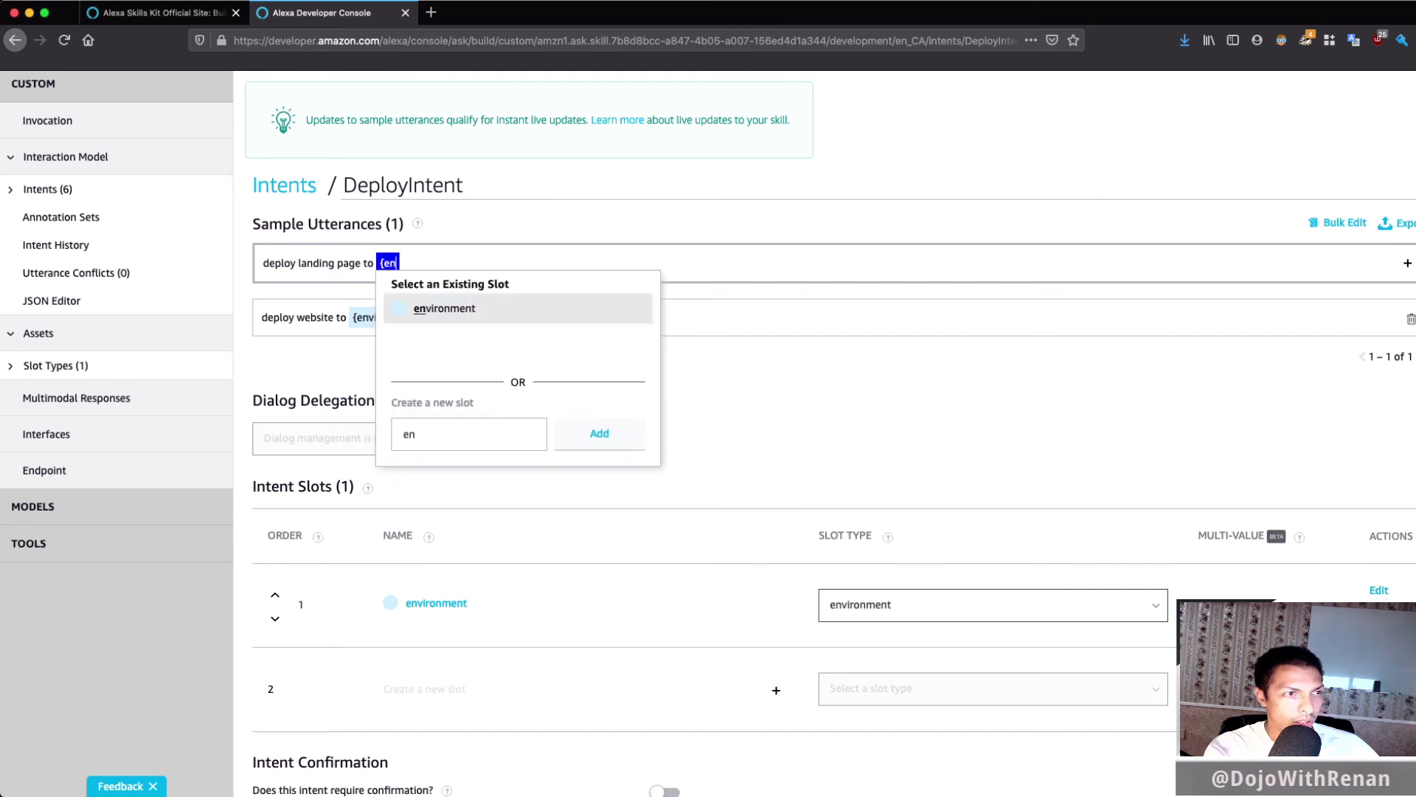
key("Return")
key("Return")
- Add the sample utterance "deploy single application page to {environment}" to DeployIntent and save the interaction model
type("y")
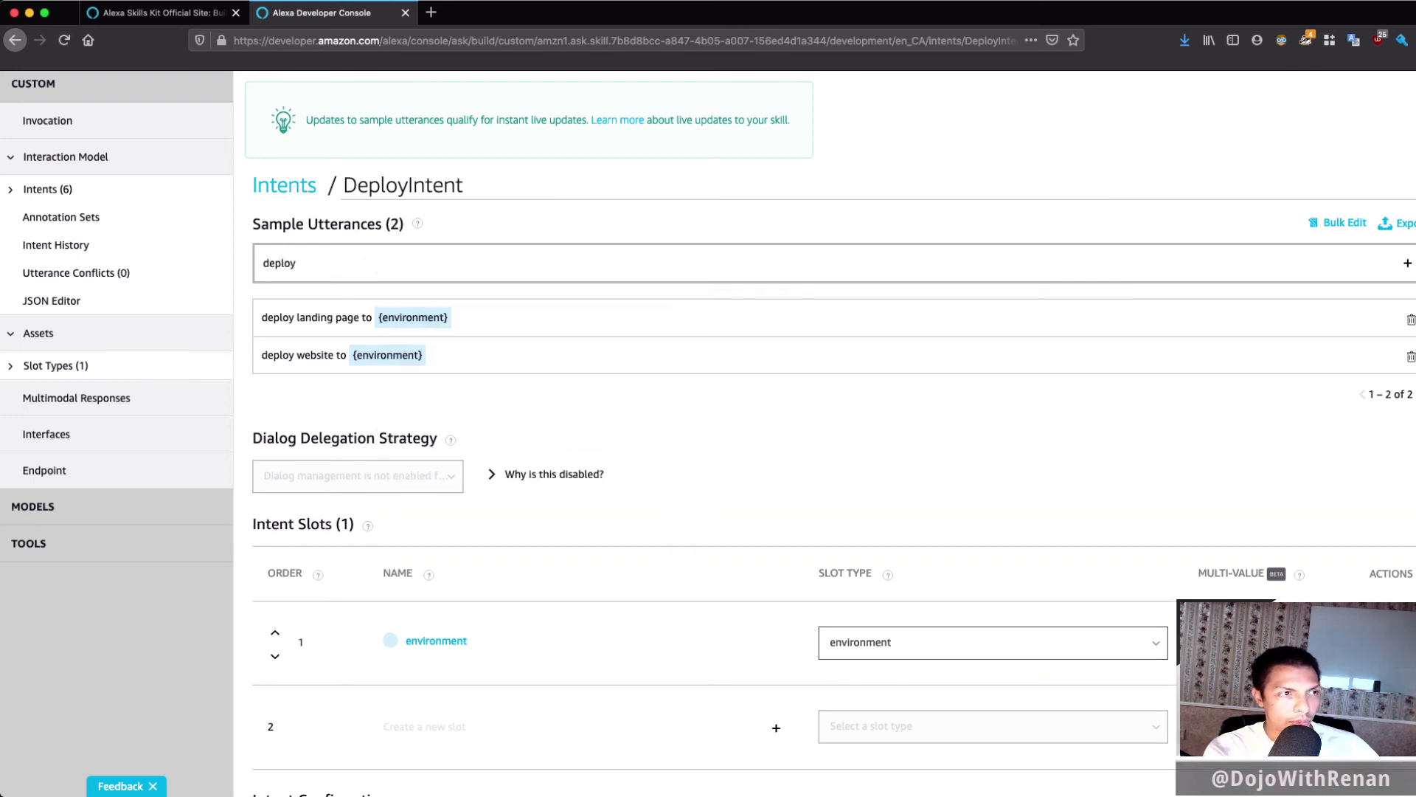
type(" single ")
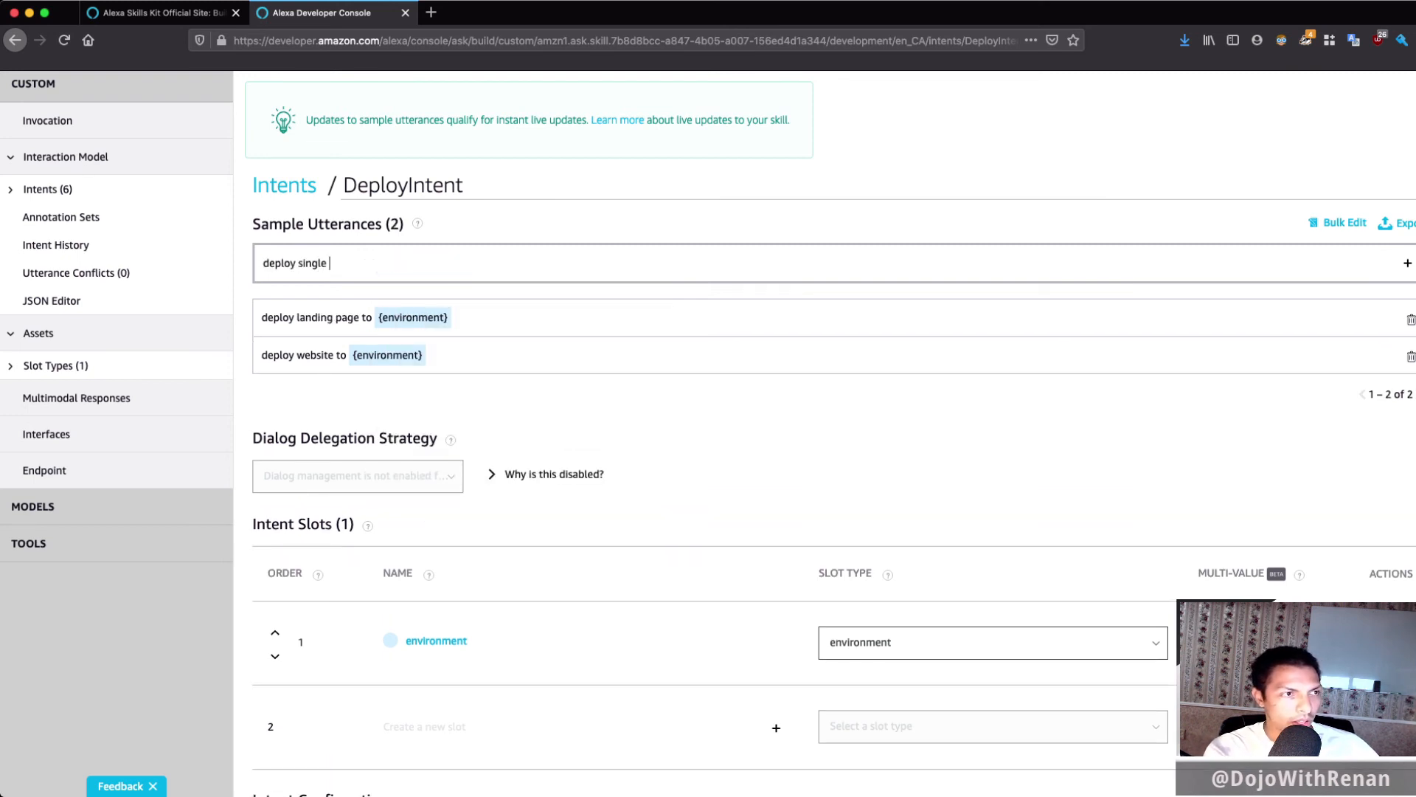
type("application ")
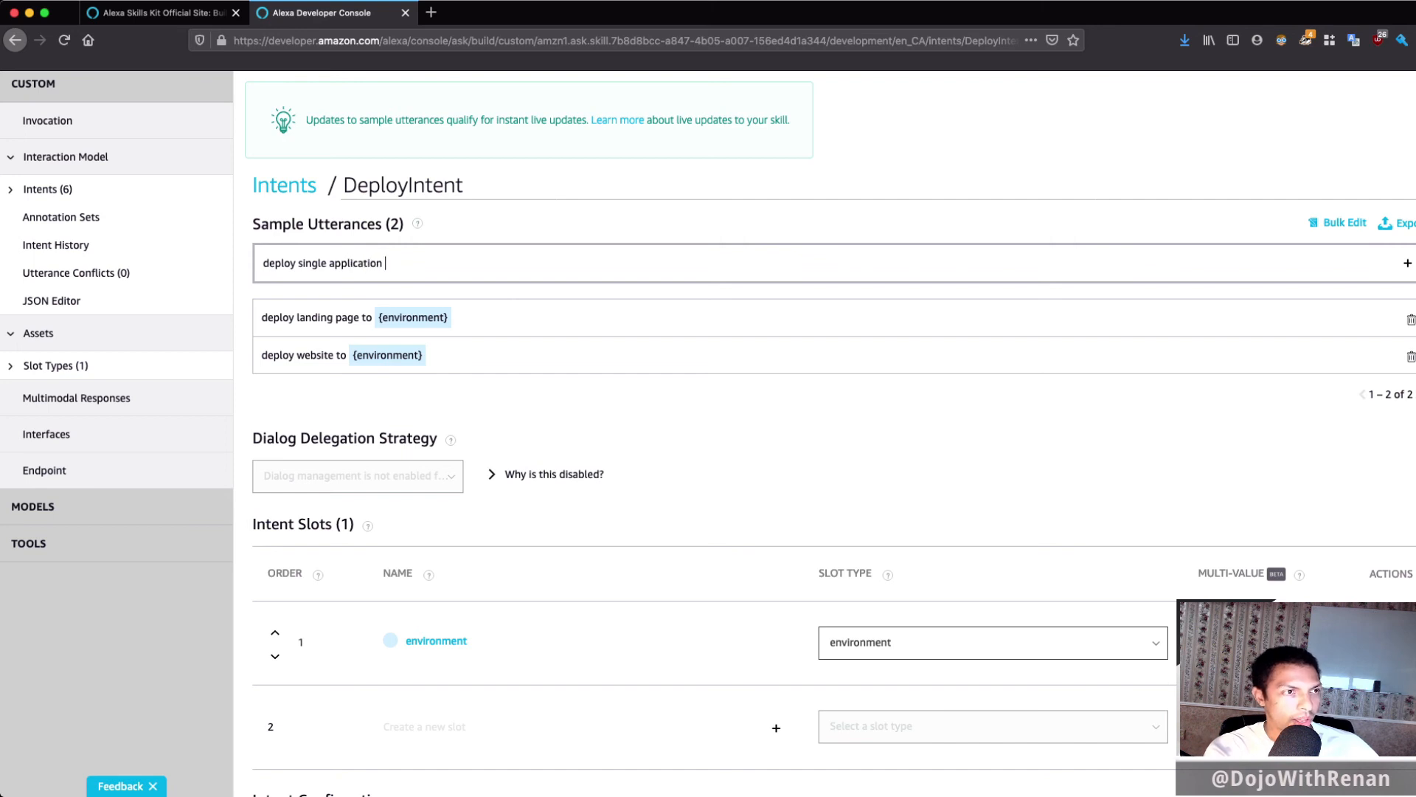
type("page to {envir")
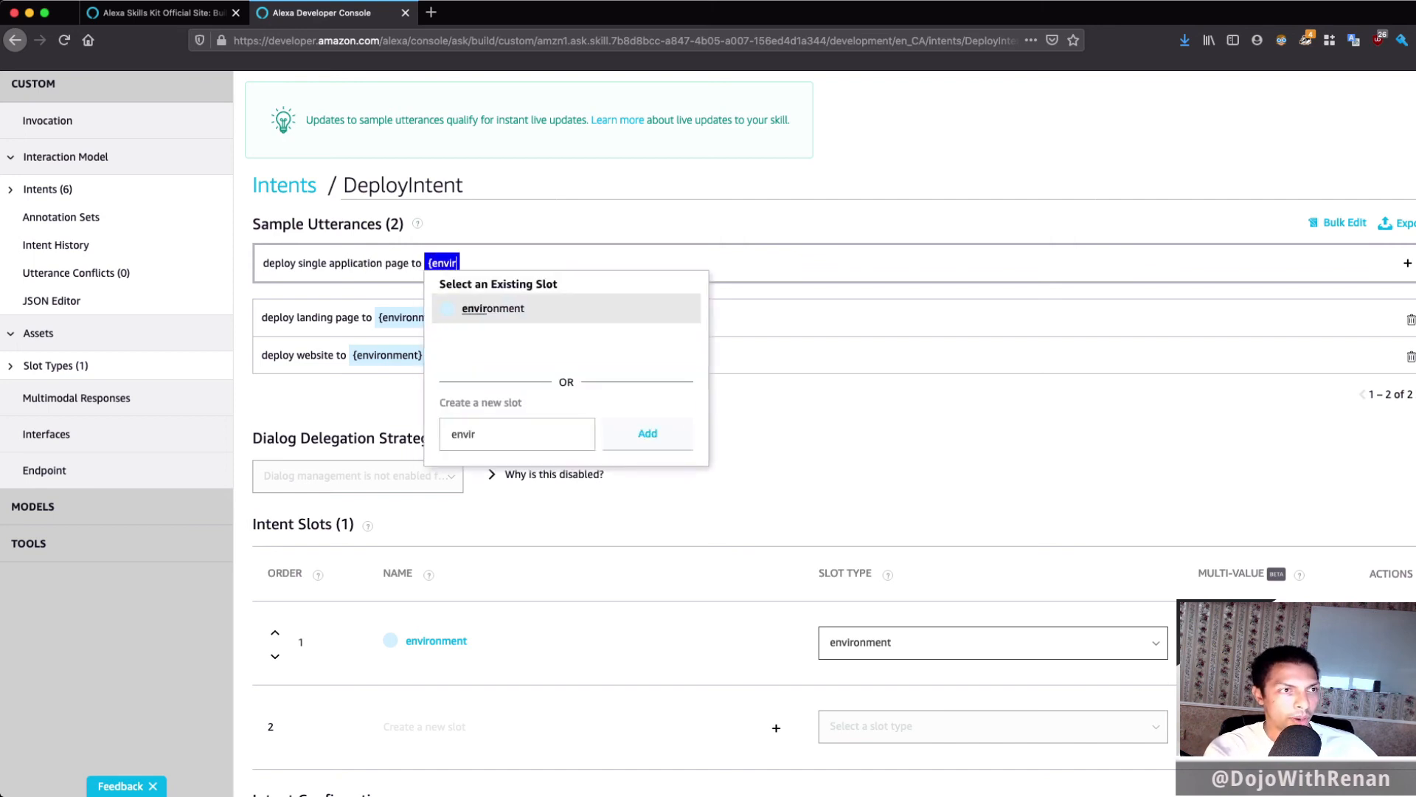
key("Return")
key("Return")
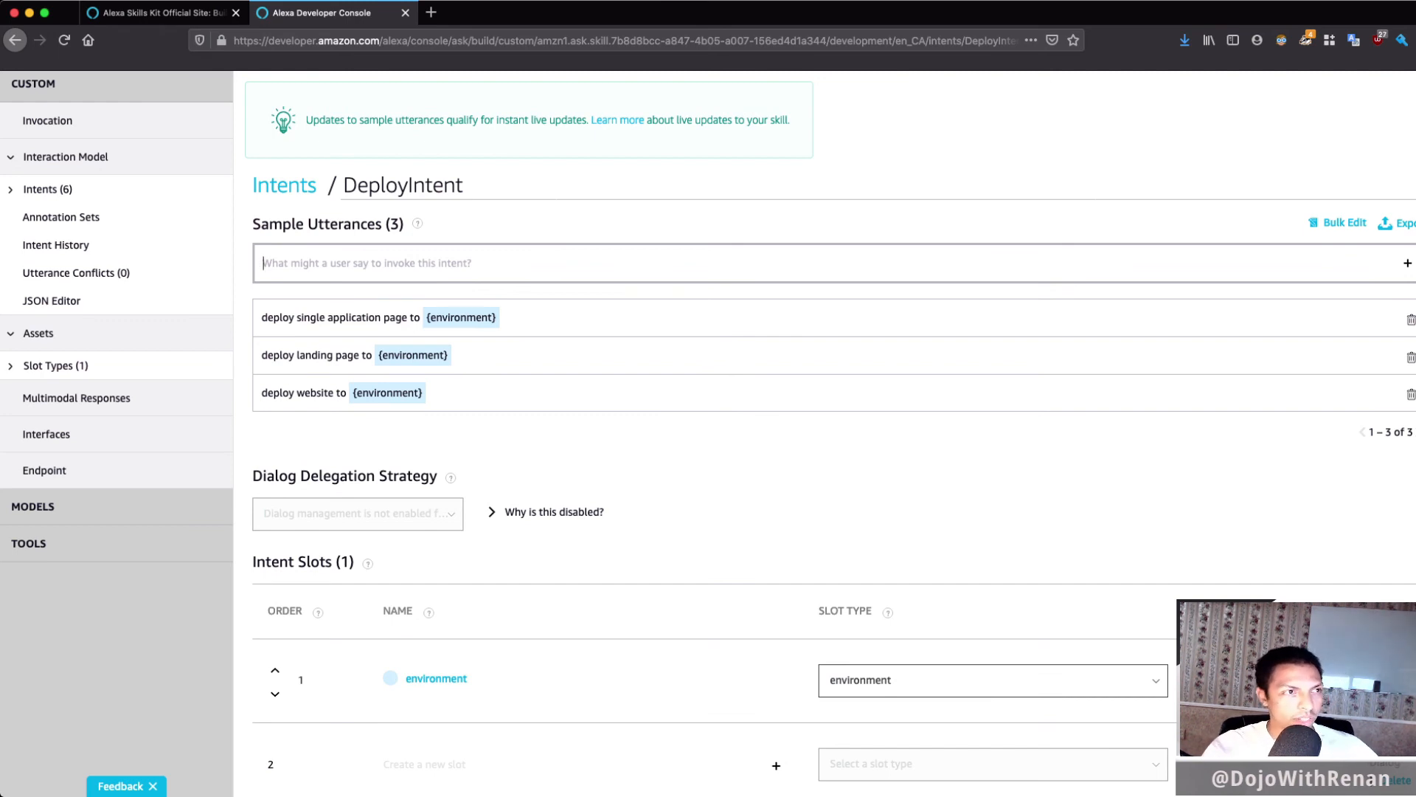
scroll(708, 434, "up", 2)
left_click(303, 147)
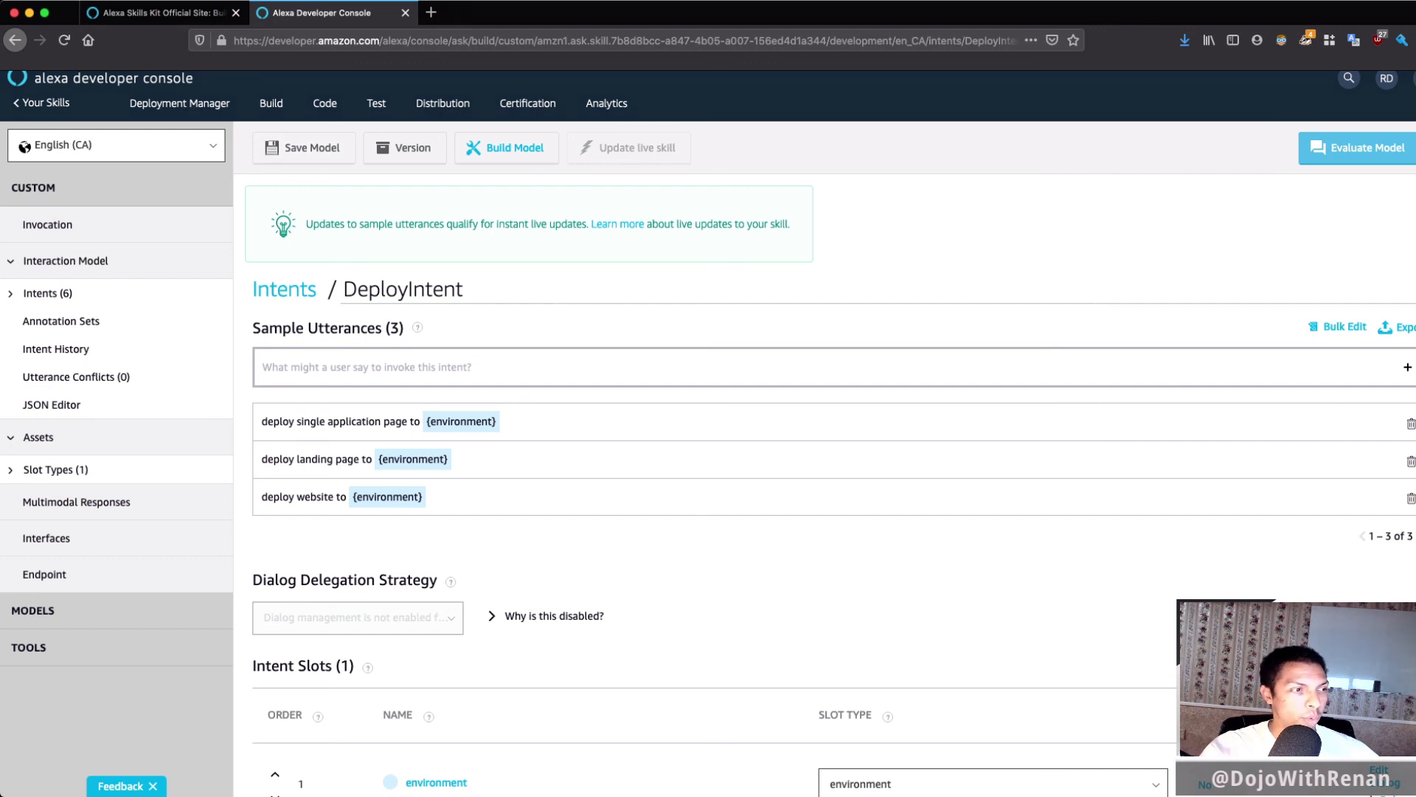
- Open the skill's endpoint settings, view the HTTPS endpoint options, and reselect AWS Lambda ARN as the service endpoint type
left_click(44, 575)
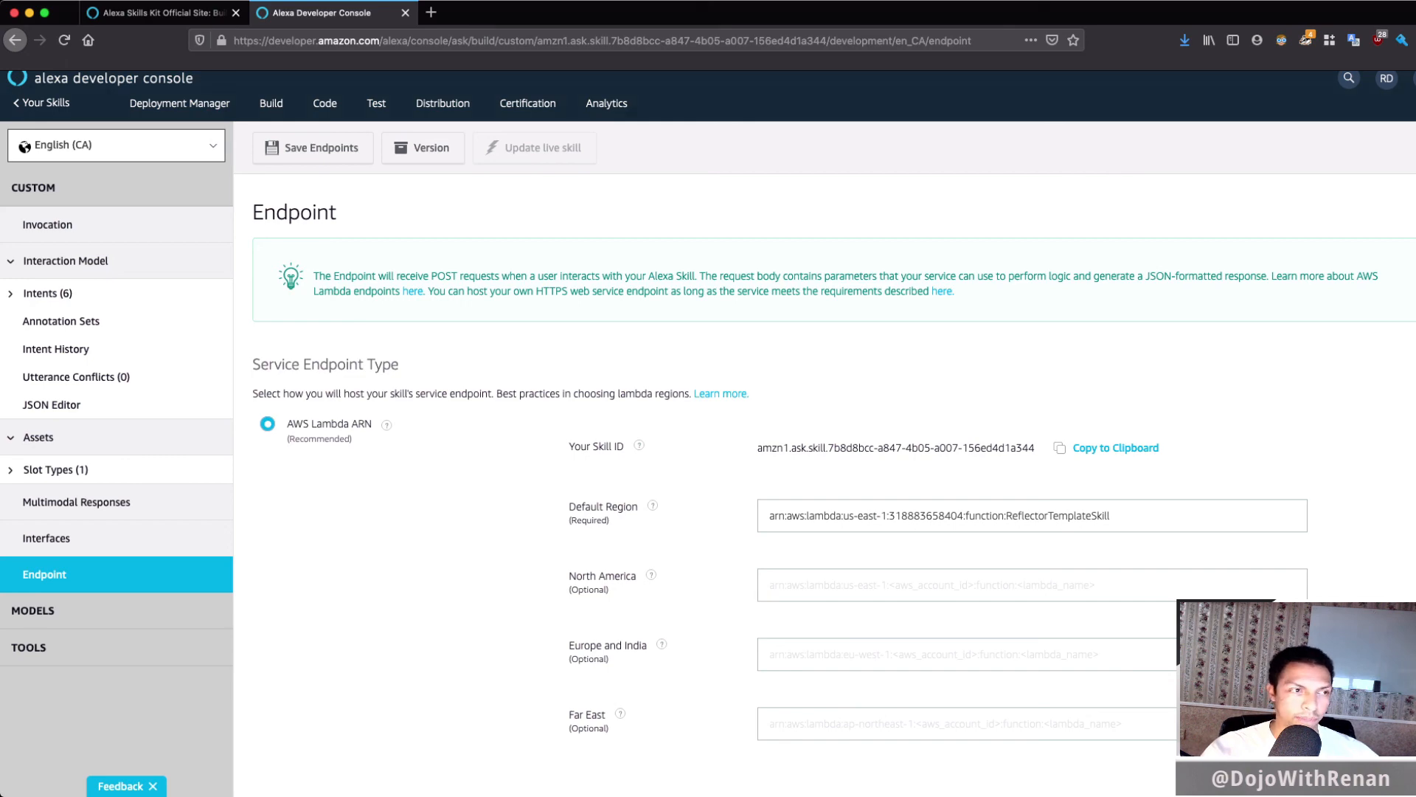
scroll(709, 406, "down", 2)
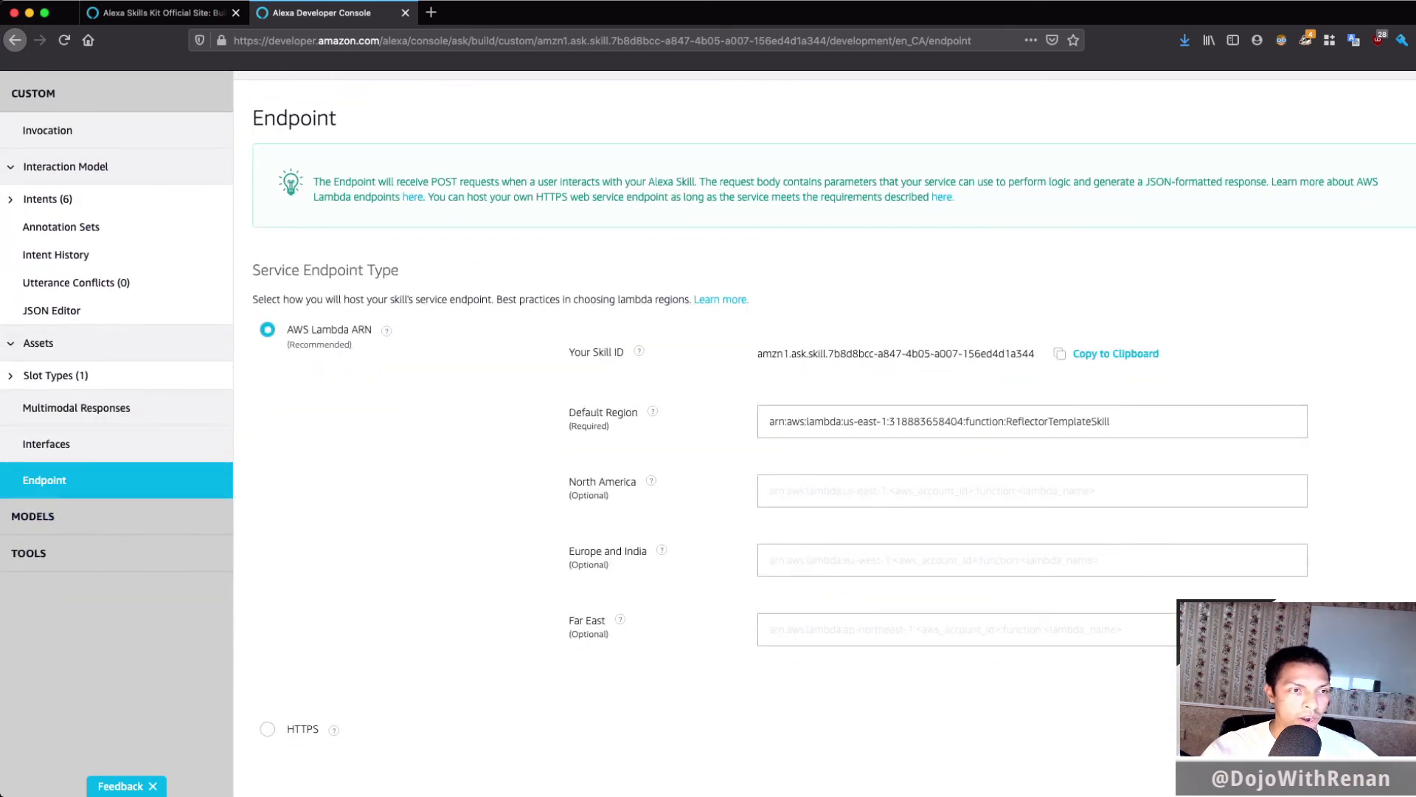
scroll(387, 229, "down", 2)
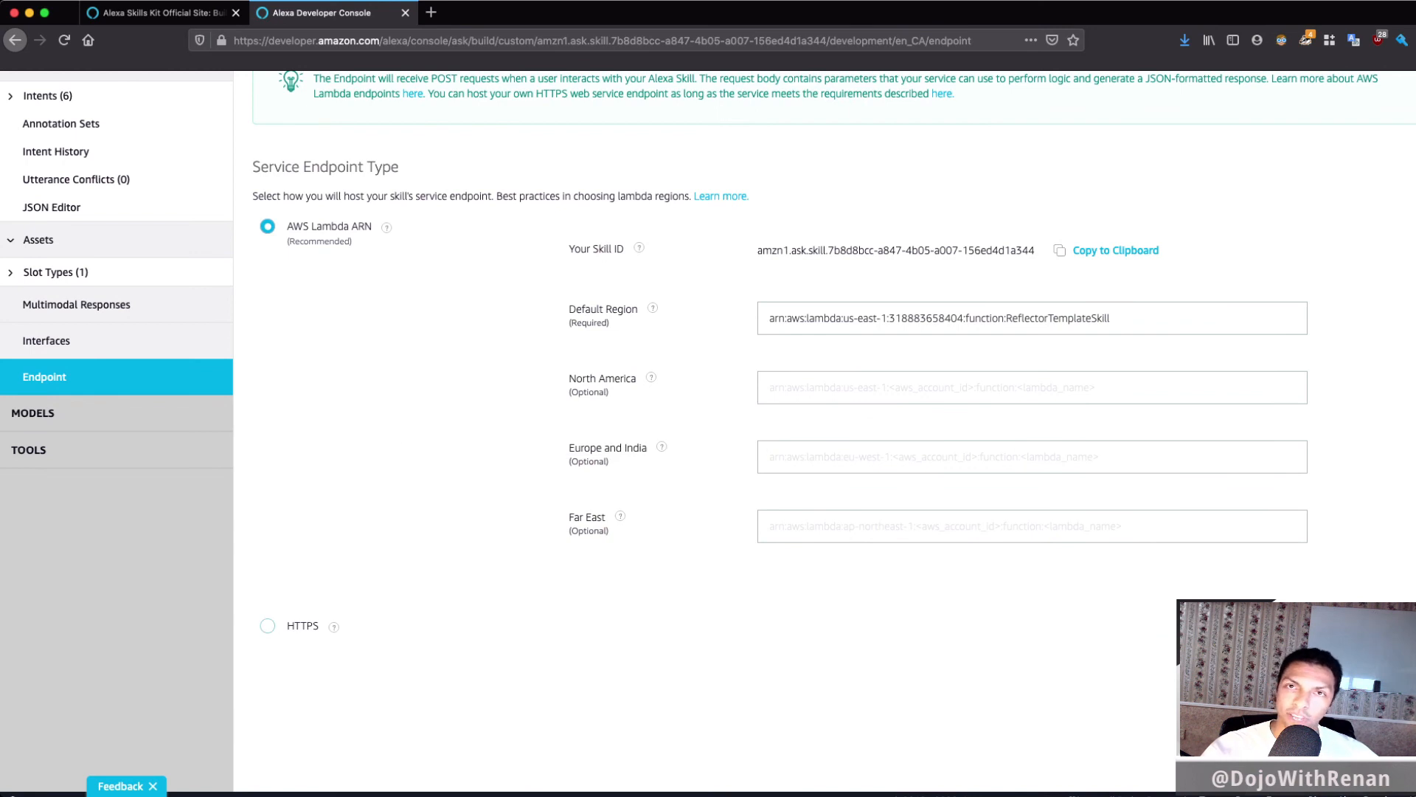
left_click(268, 625)
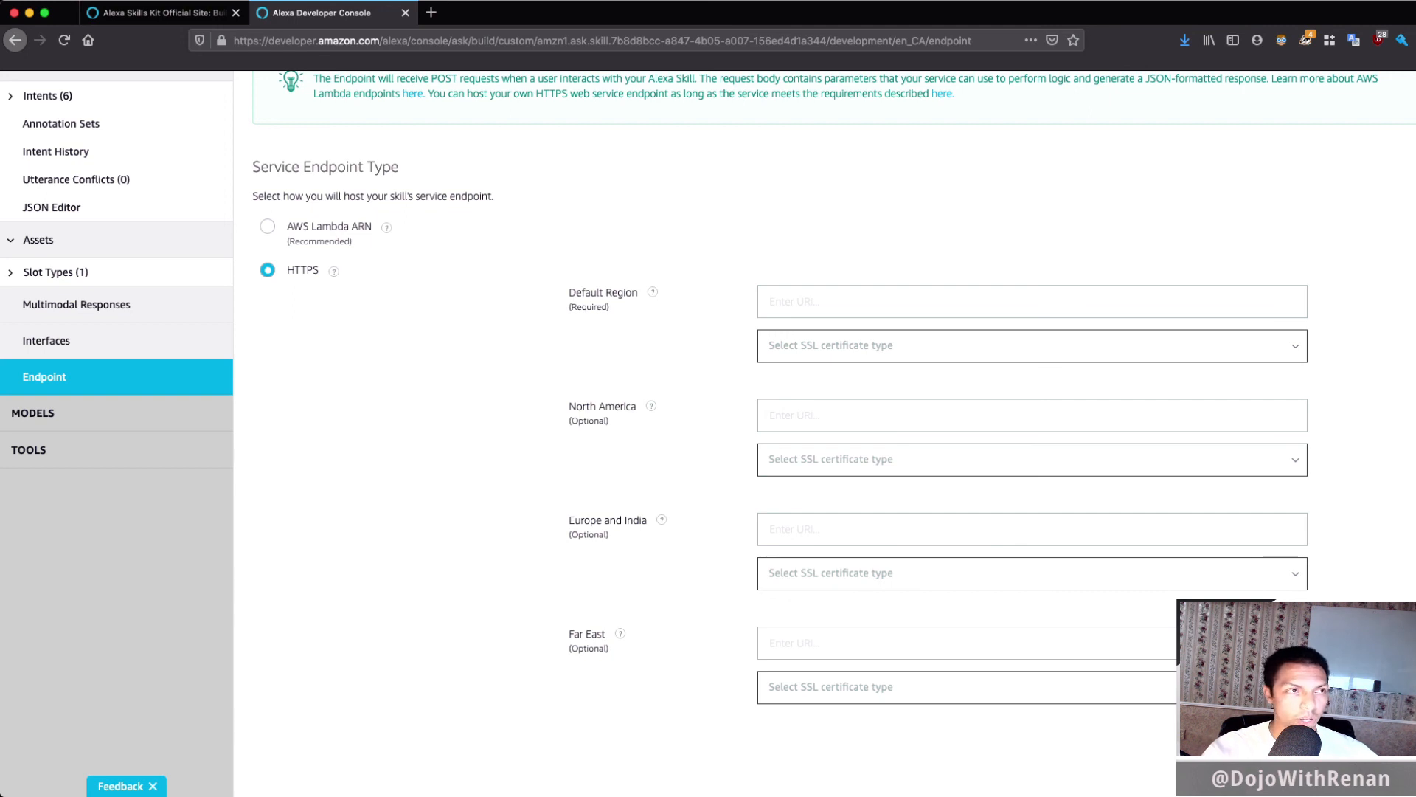
left_click(268, 226)
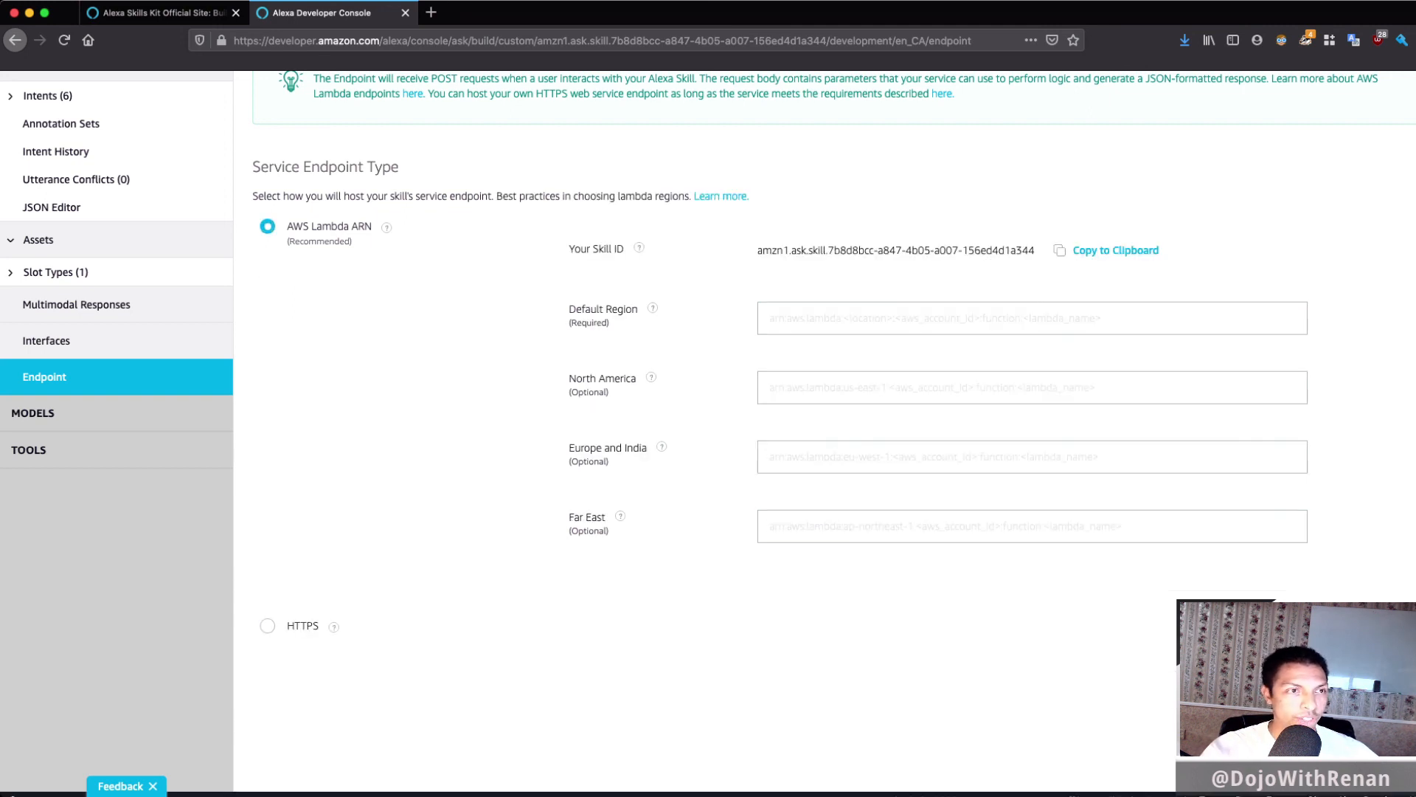